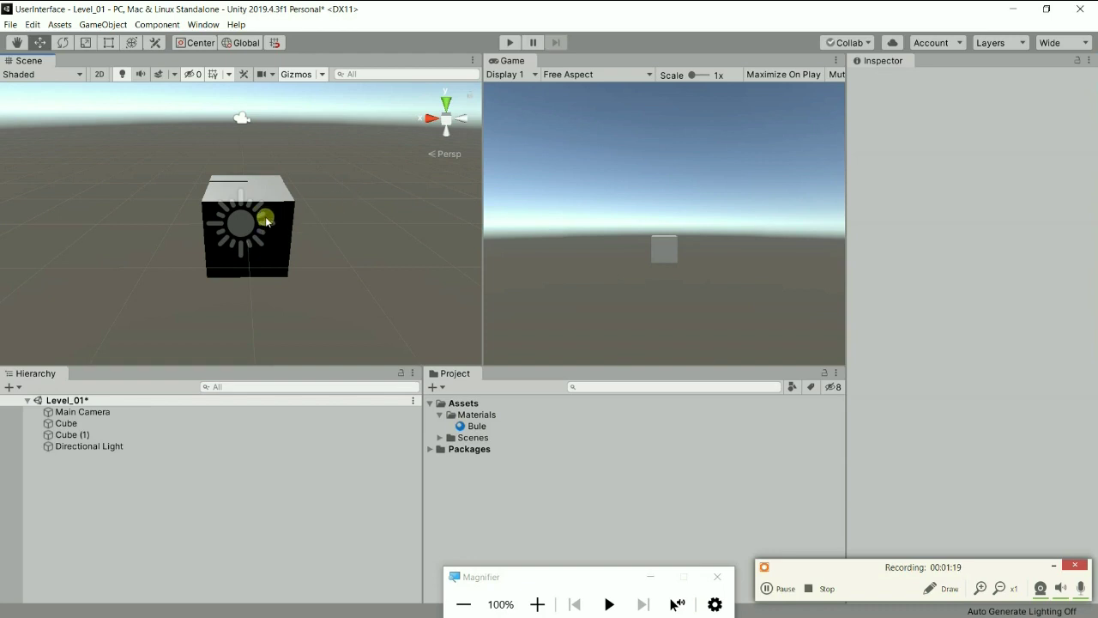
key("alt")
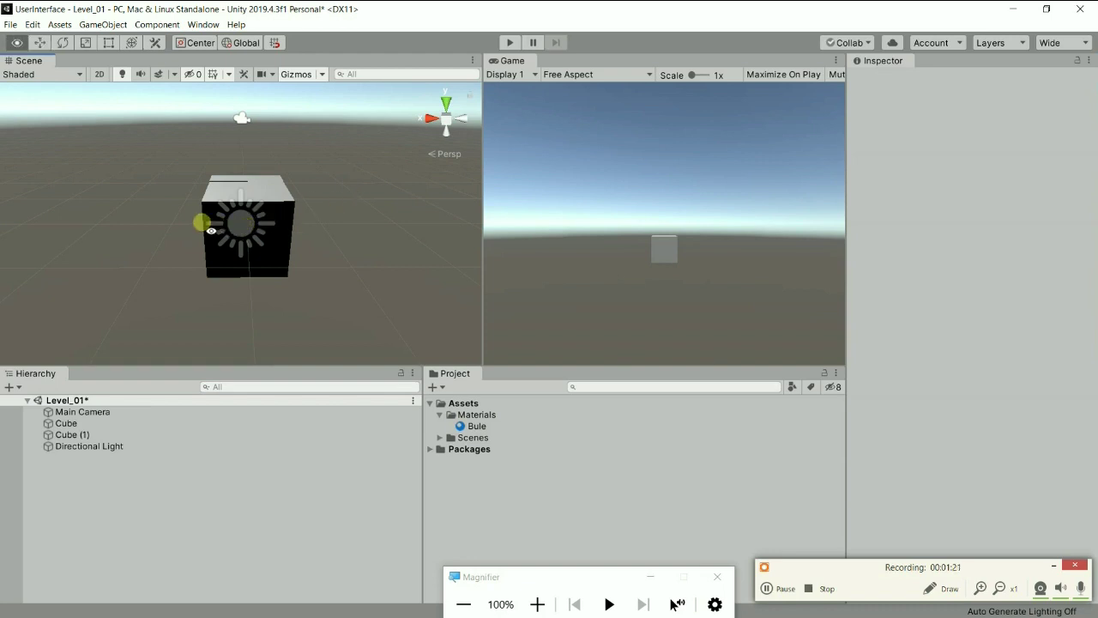
key("w")
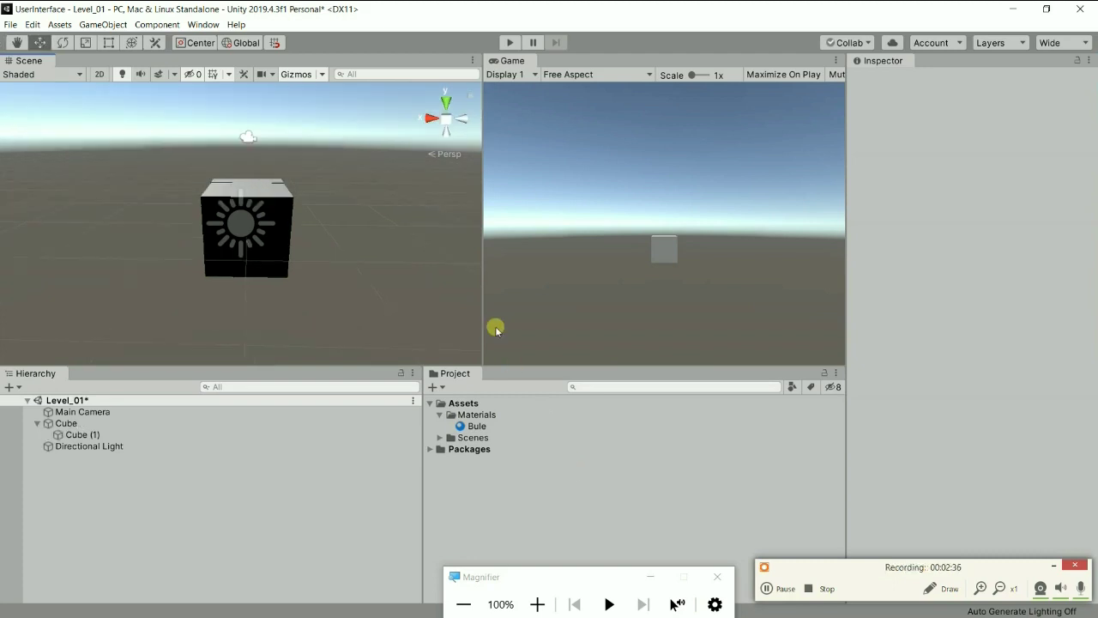
- Rotate the parent Cube together with its child about the Y axis to 178.27 degrees
left_click(66, 424)
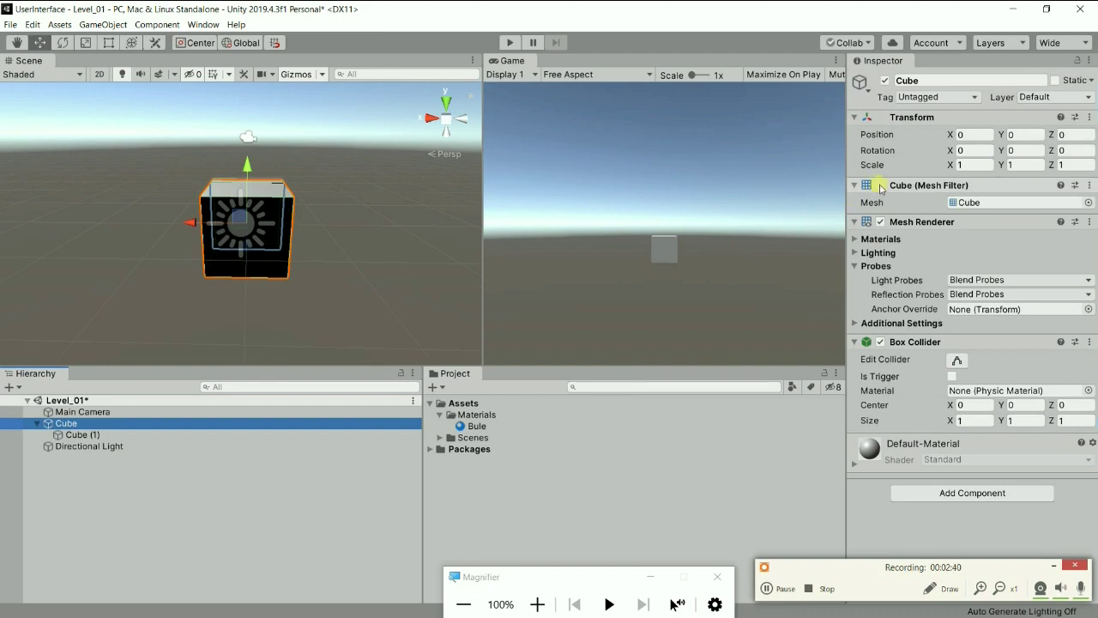
left_click(1058, 150)
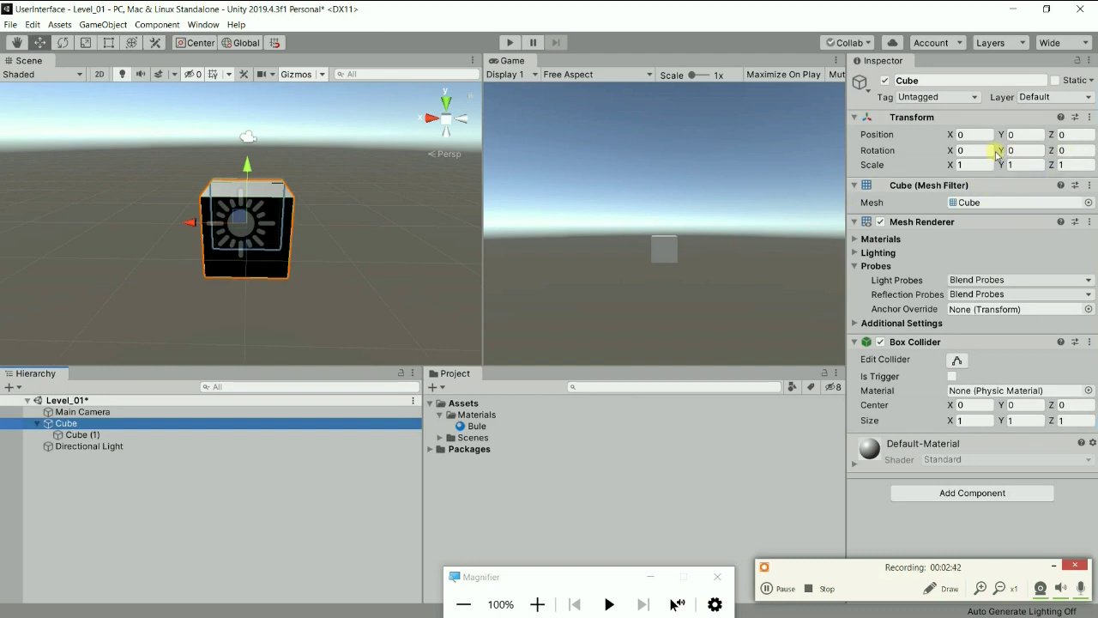
left_click_drag(1001, 152, 1043, 127)
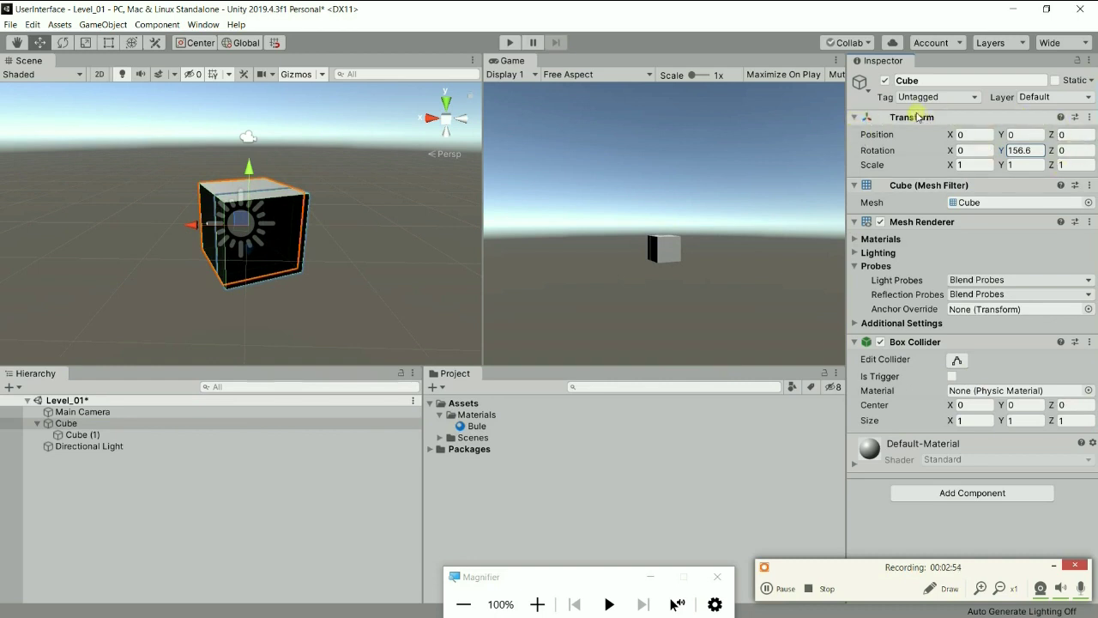
left_click(1021, 152)
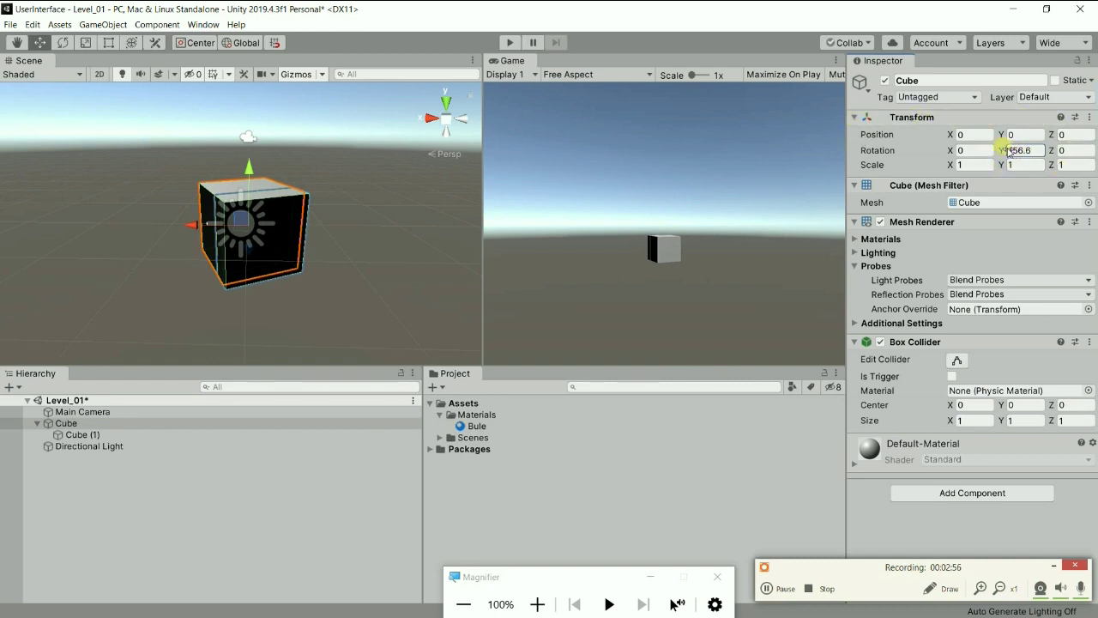
left_click_drag(1004, 152, 434, 422)
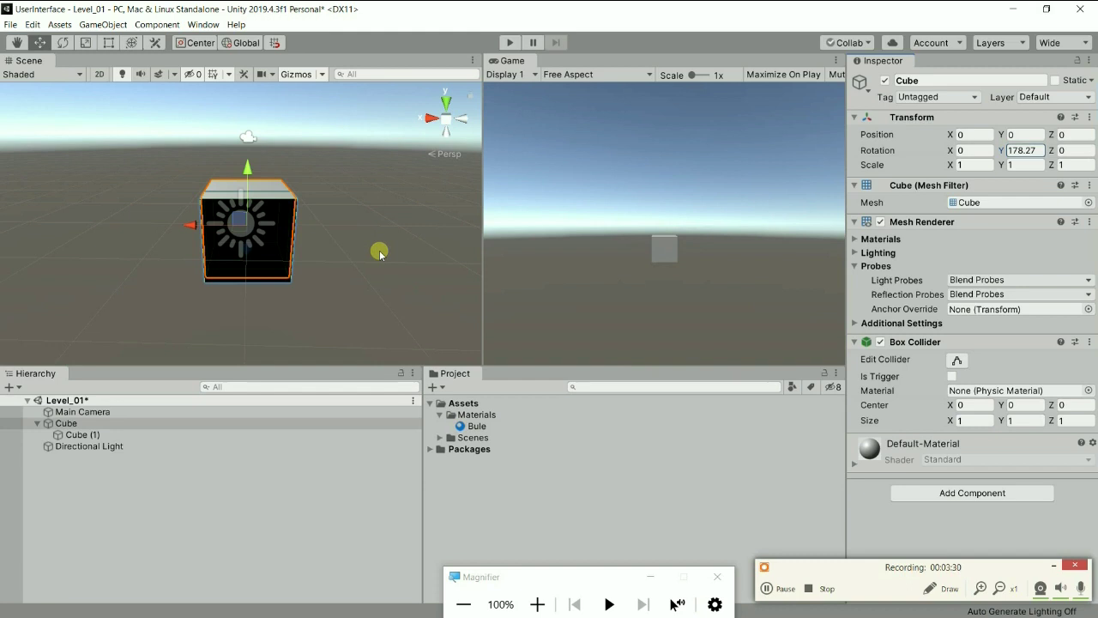
- Set the parent Cube's Y rotation back to 0
key("BackSpace")
key("BackSpace")
key("BackSpace")
key("BackSpace")
key("BackSpace")
key("BackSpace")
type("0")
key("Return")
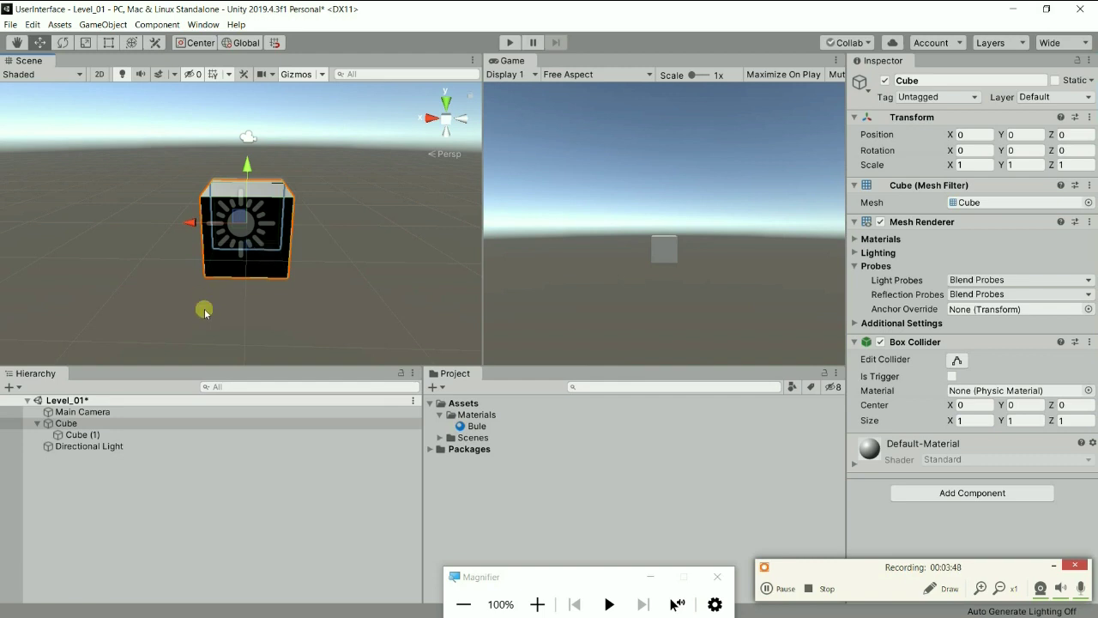
- Examine the parent Cube and its child from the front and back in the Scene view at different distances
left_click_drag(159, 294, 668, 305, "alt")
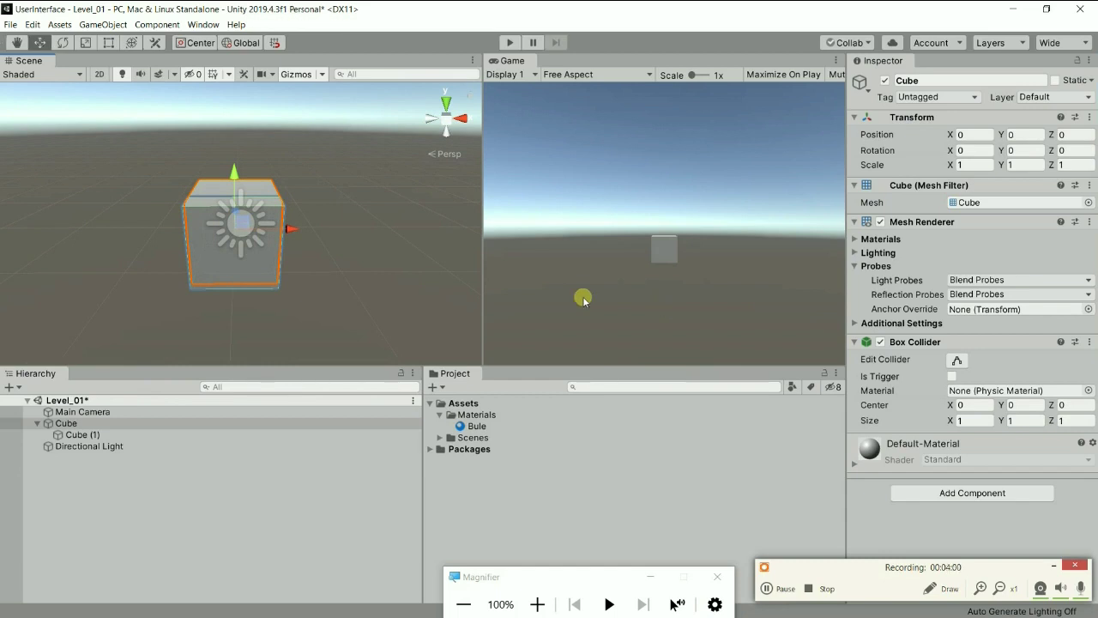
left_click_drag(417, 229, 206, 283, "alt")
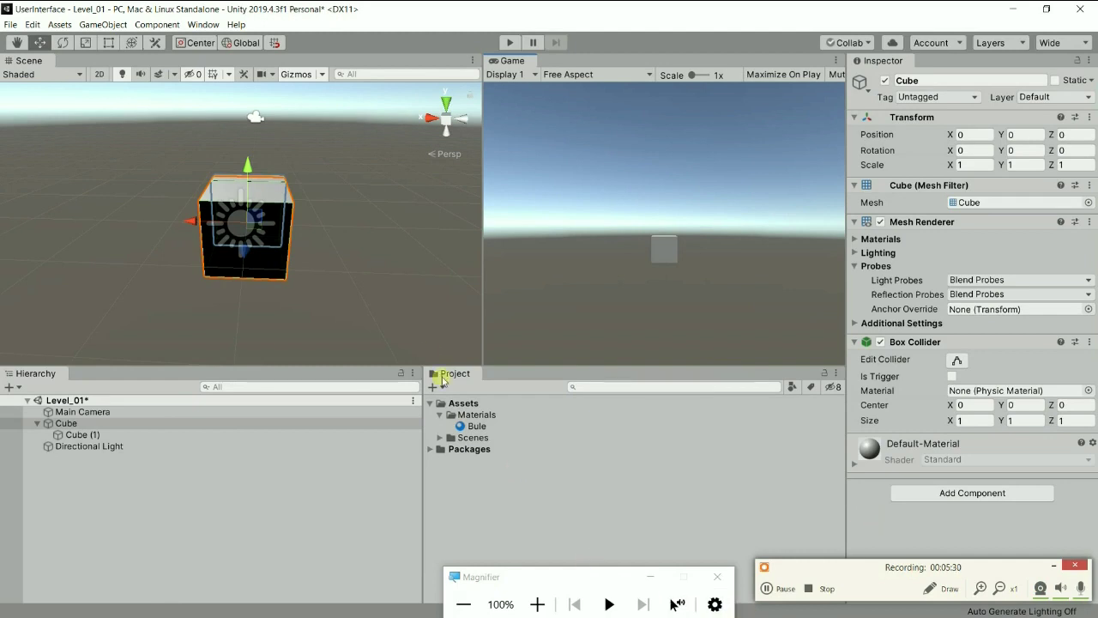
scroll(319, 247, "down", 3)
scroll(319, 247, "up", 3)
scroll(319, 247, "down", 3)
scroll(319, 247, "up", 3)
scroll(319, 246, "down", 2)
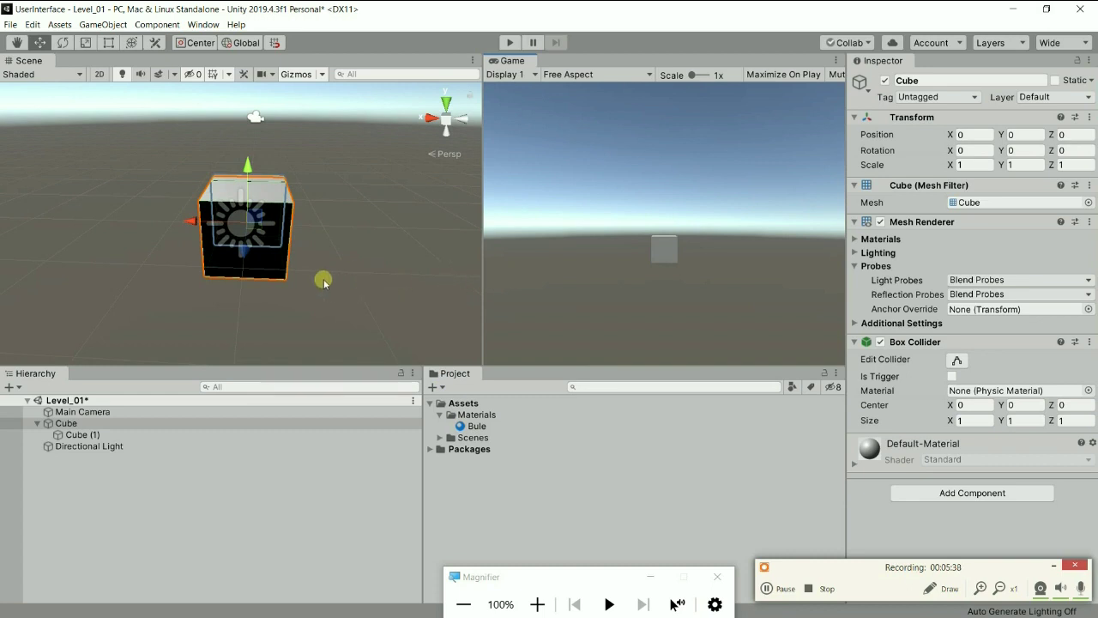
key("q")
left_click_drag(331, 287, 322, 253)
key("w")
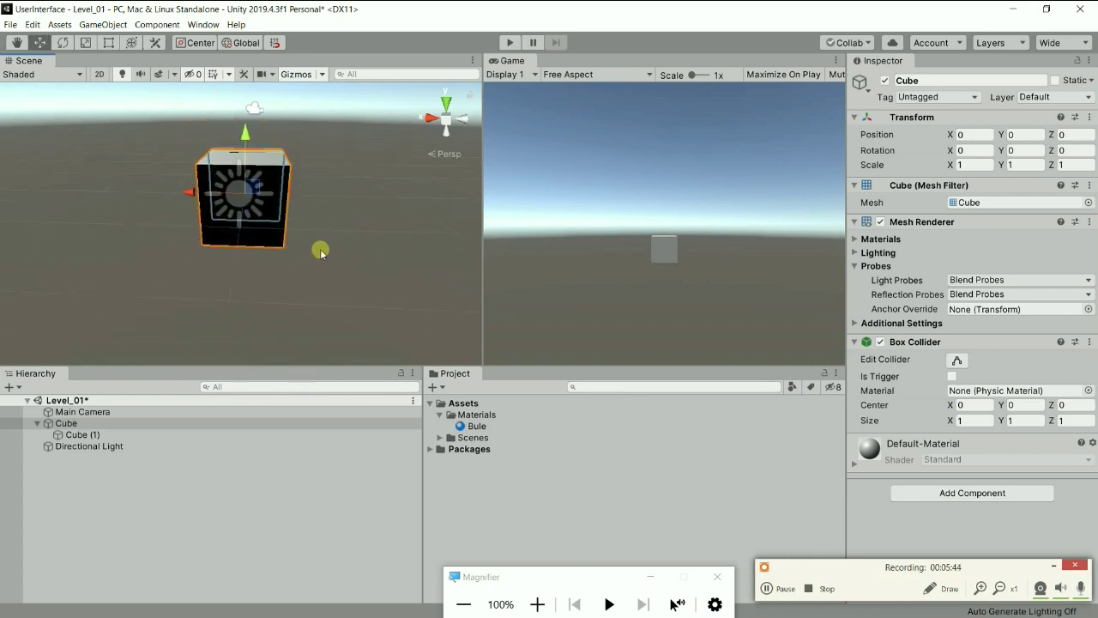
key("alt")
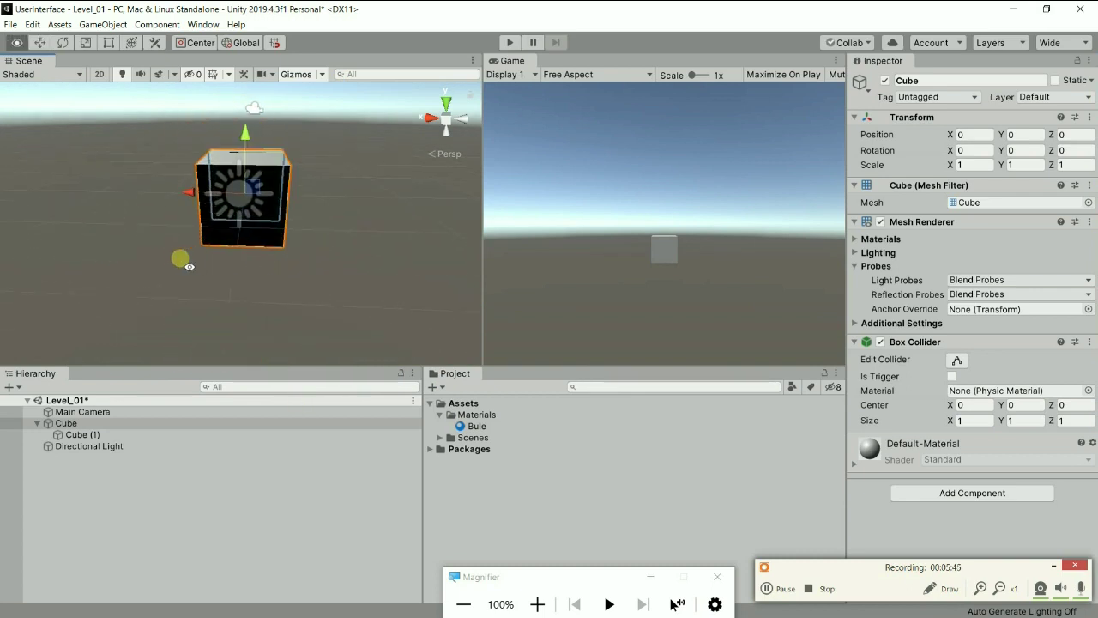
left_click_drag(181, 267, 302, 247, "alt")
scroll(302, 247, "up", 3)
scroll(300, 245, "down", 2)
mouse_move(279, 263)
middle_mouse_down()
mouse_move(369, 277)
mouse_move(352, 309)
mouse_move(171, 308)
mouse_move(300, 235)
mouse_move(269, 226)
mouse_move(278, 245)
middle_mouse_up()
scroll(279, 246, "down", 2)
left_click_drag(280, 245, 273, 214, "alt")
key("w")
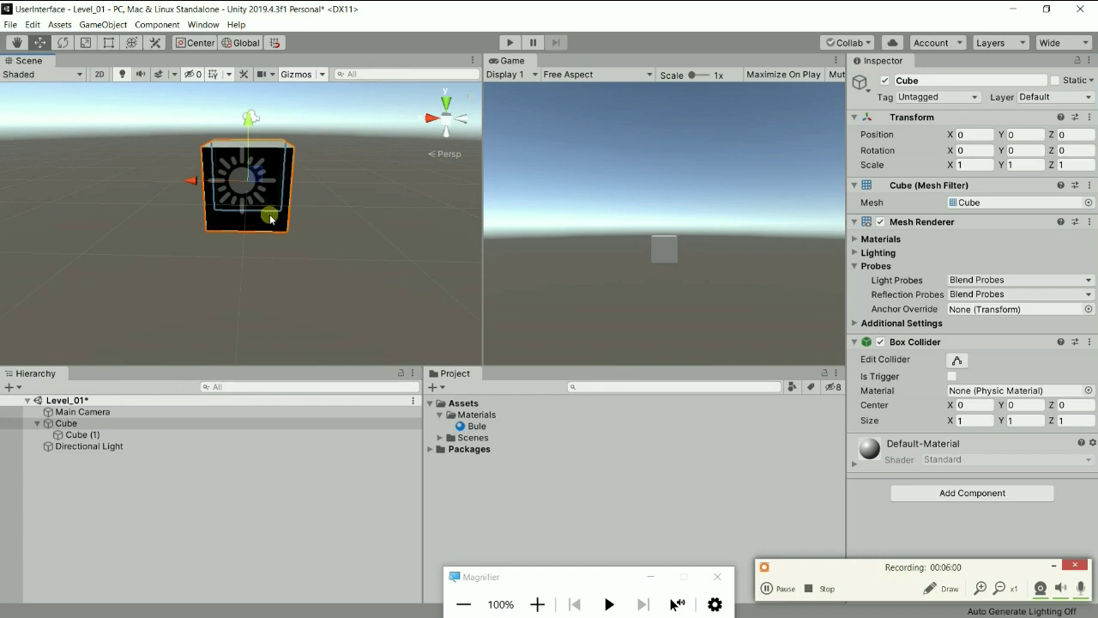
- Apply the Blue material to the thin Cube (1) in the scene and undo the assignment
left_click_drag(152, 202, 849, 260, "alt")
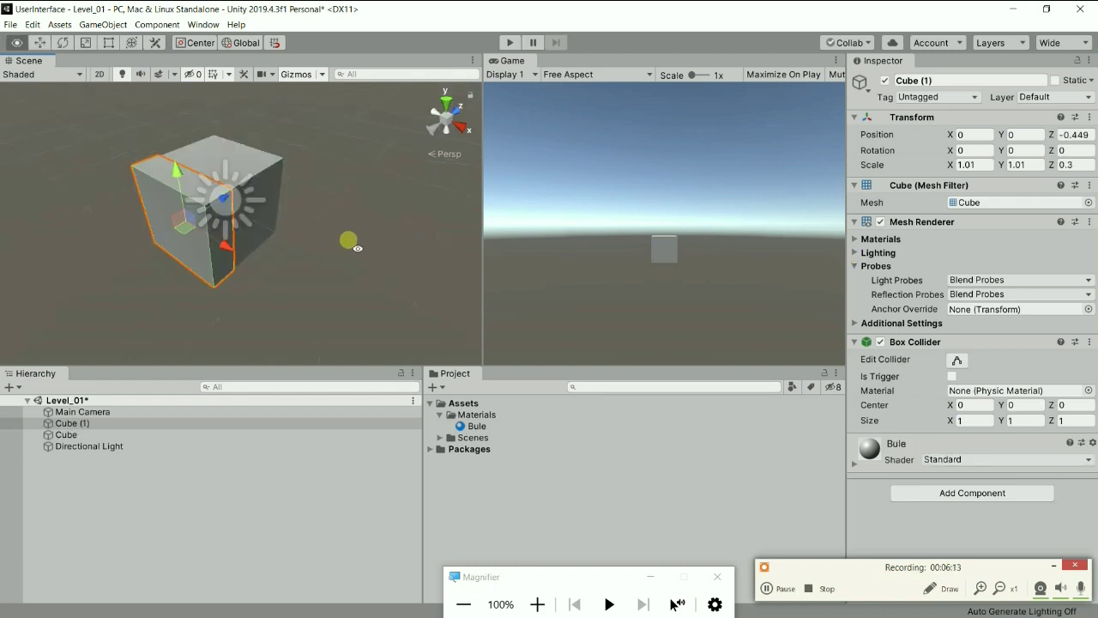
mouse_move(351, 240)
left_mouse_down("alt")
mouse_move(135, 248)
mouse_move(138, 218)
mouse_move(249, 244)
mouse_move(172, 244)
mouse_move(214, 247)
mouse_move(373, 223)
mouse_move(181, 247)
mouse_move(355, 254)
mouse_move(184, 258)
mouse_move(429, 240)
mouse_move(223, 257)
mouse_move(335, 245)
left_mouse_up("alt")
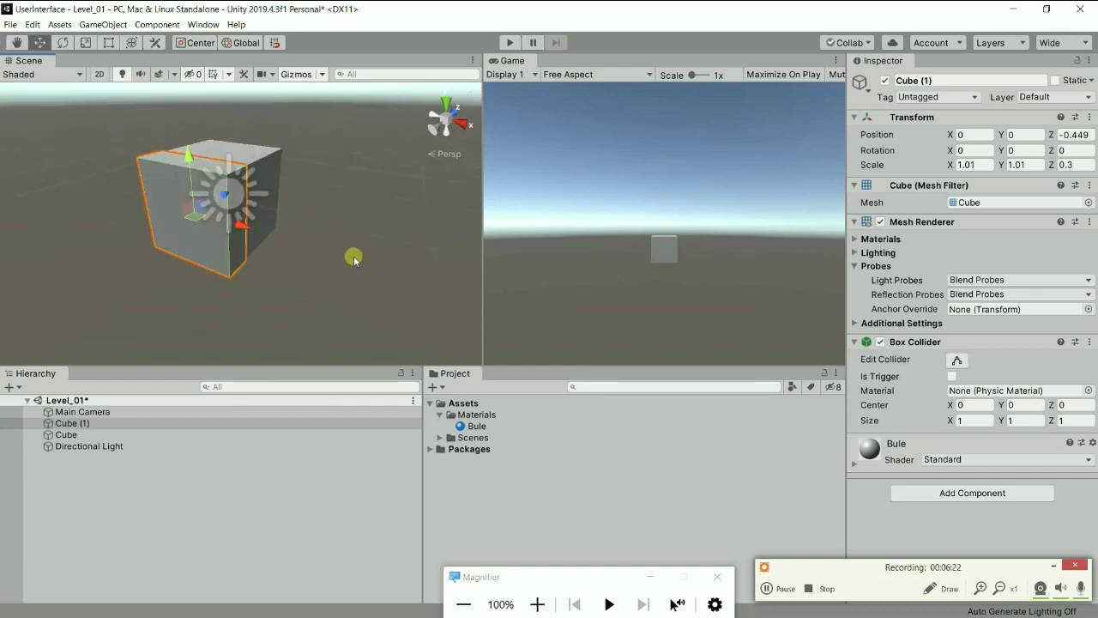
left_click_drag(355, 255, 907, 302, "alt")
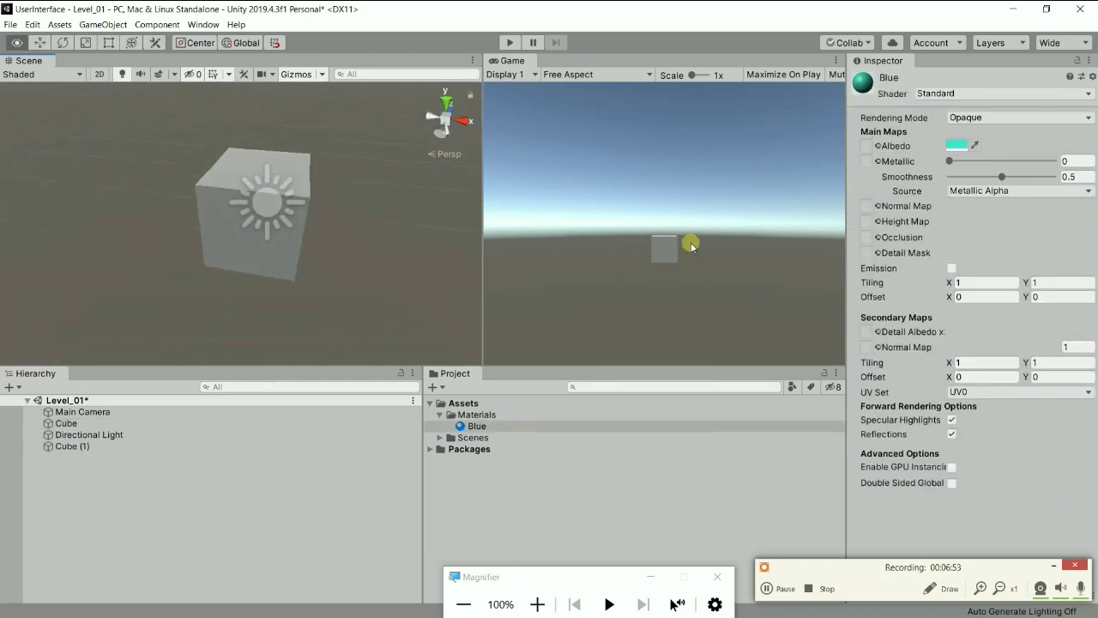
left_click_drag(722, 238, 532, 369, "alt")
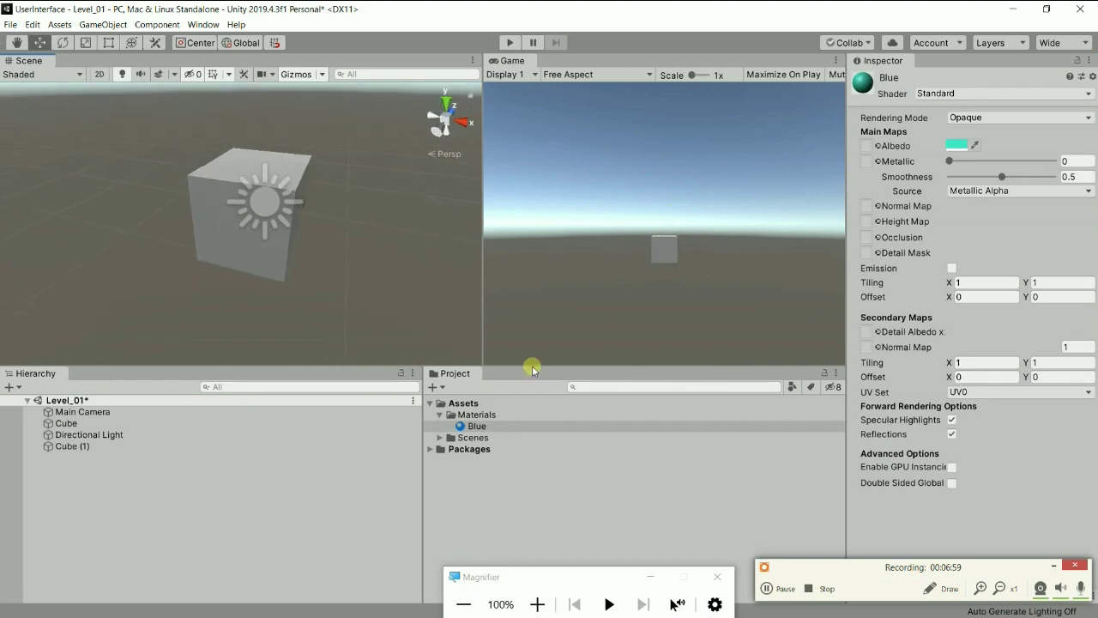
left_click_drag(392, 238, 358, 221, "alt")
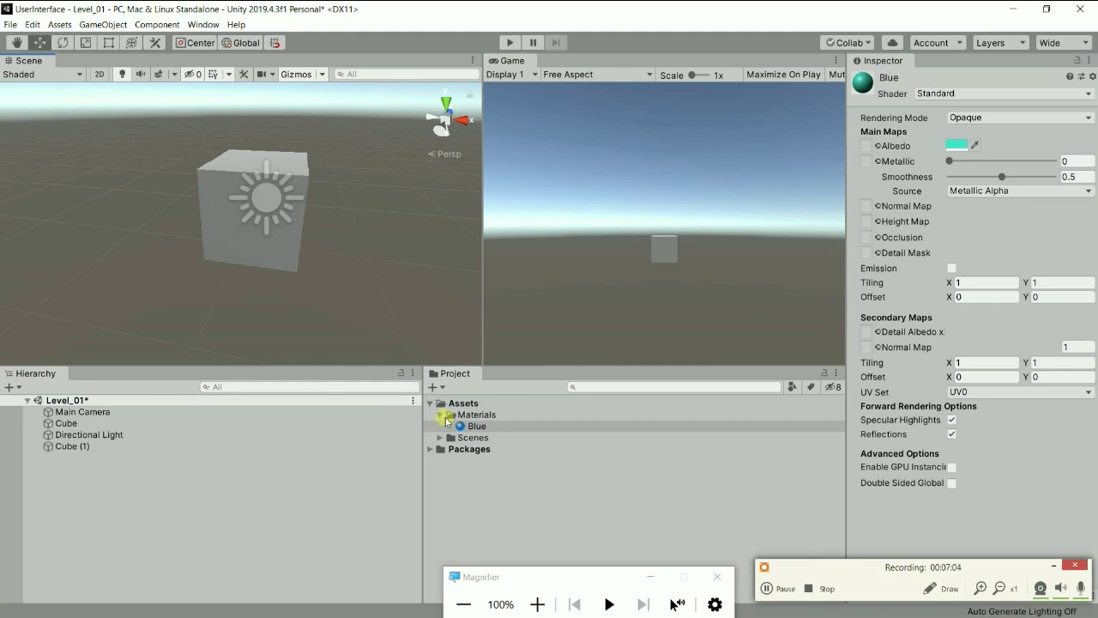
left_click_drag(471, 427, 31, 212)
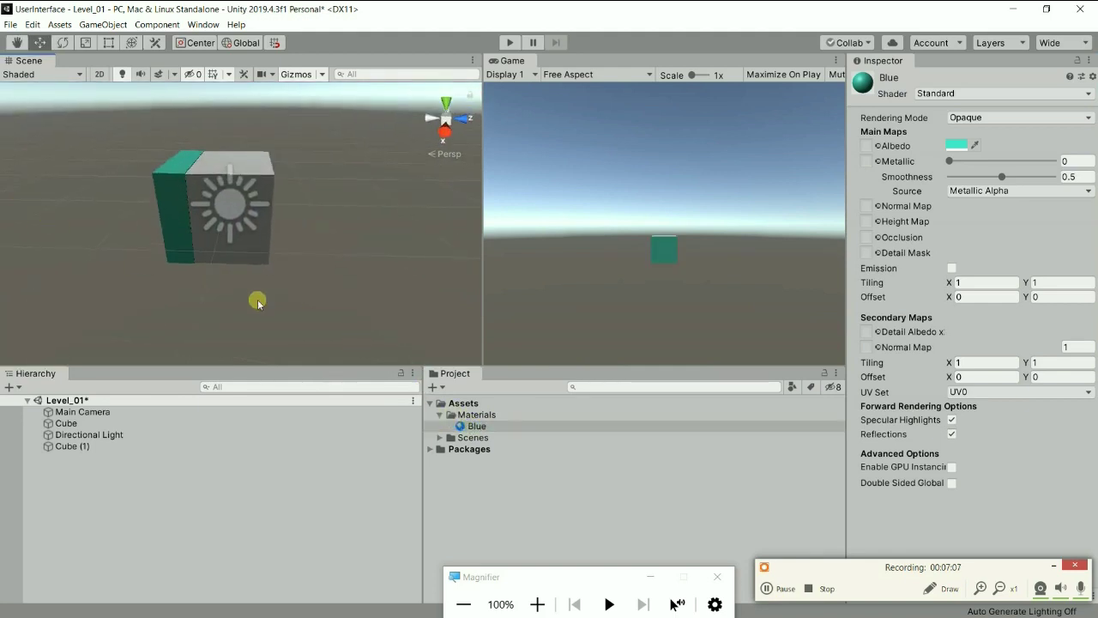
left_click_drag(353, 219, 257, 266, "alt")
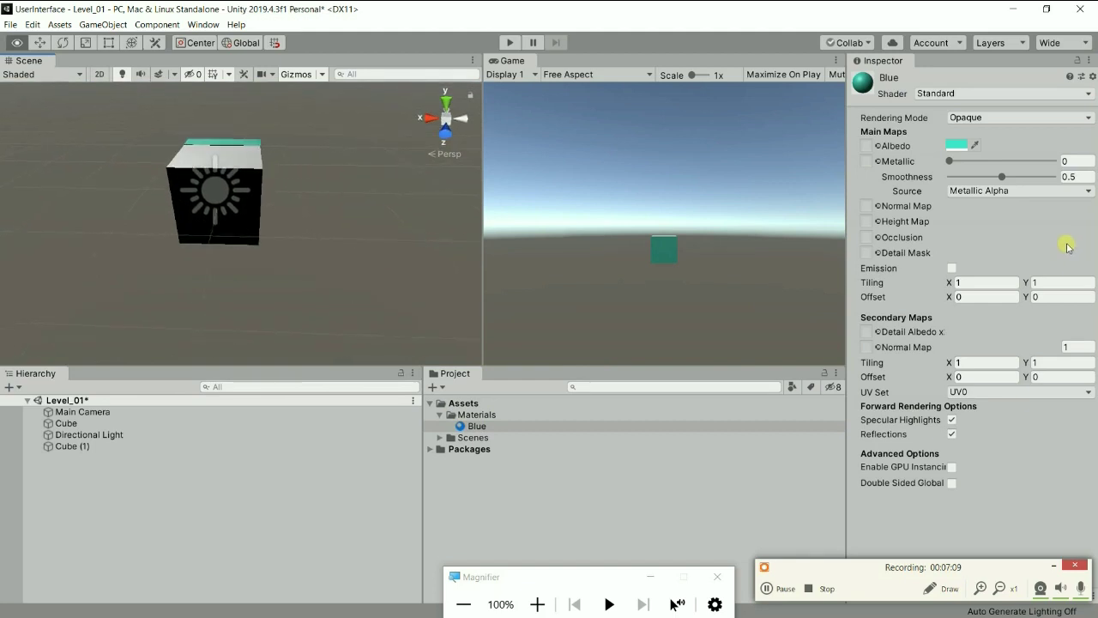
key("ctrl+z")
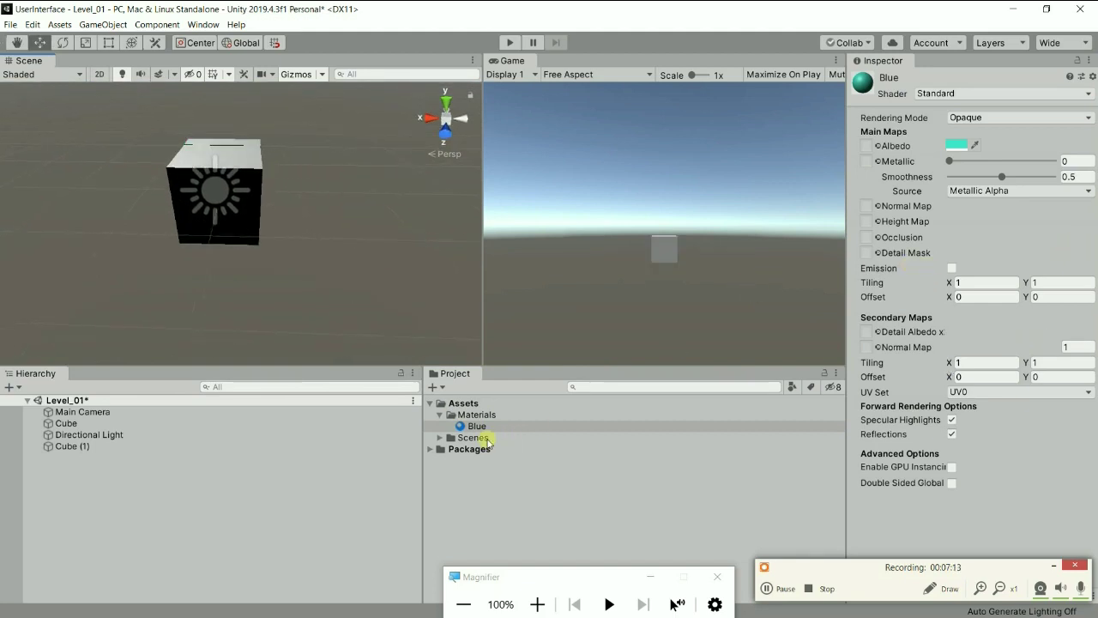
- Try the Blue material on Cube (1) a second time, on its large outer face, and undo it
left_click_drag(473, 426, 271, 243)
left_click_drag(203, 238, 856, 225, "alt")
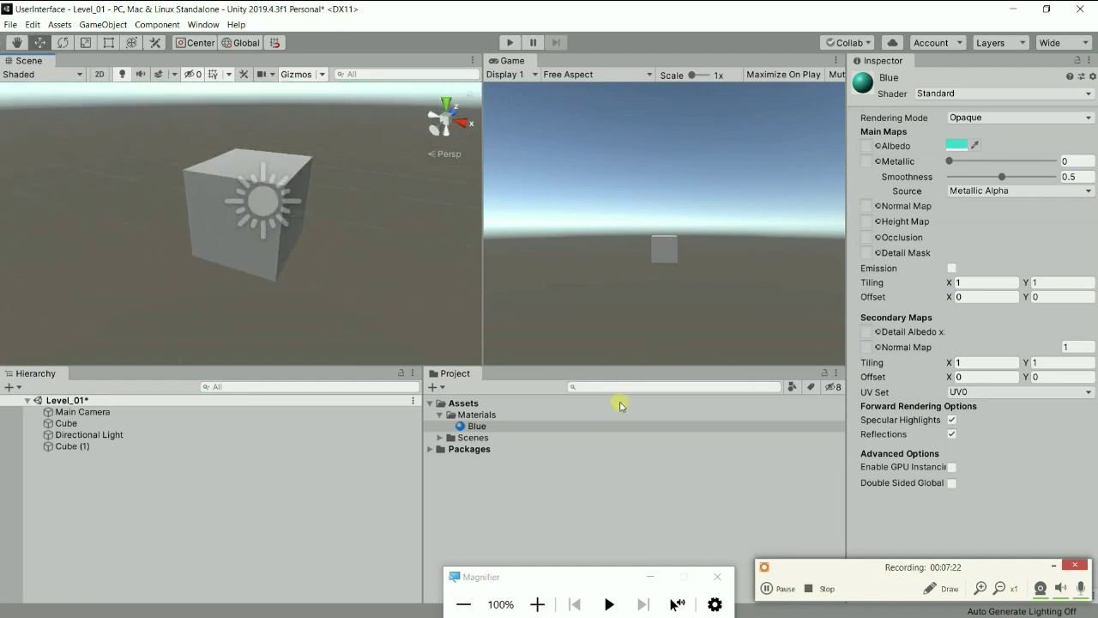
left_click_drag(481, 426, 265, 259)
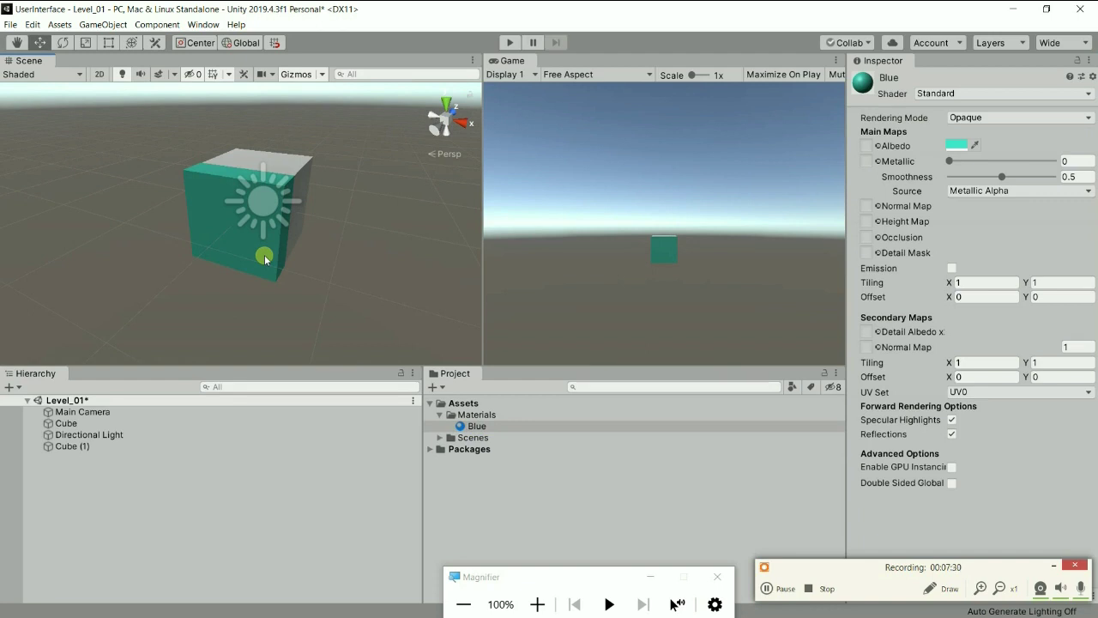
key("ctrl+z")
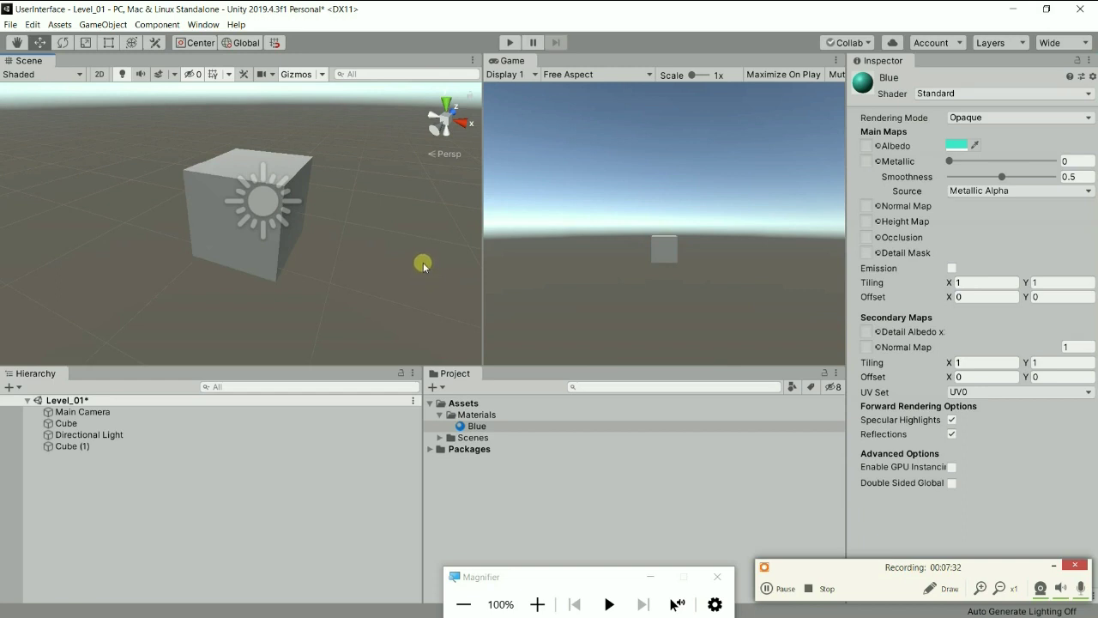
- Examine the uncoloured cubes from the front, side and back in the Scene view
left_click_drag(426, 265, 316, 249, "alt")
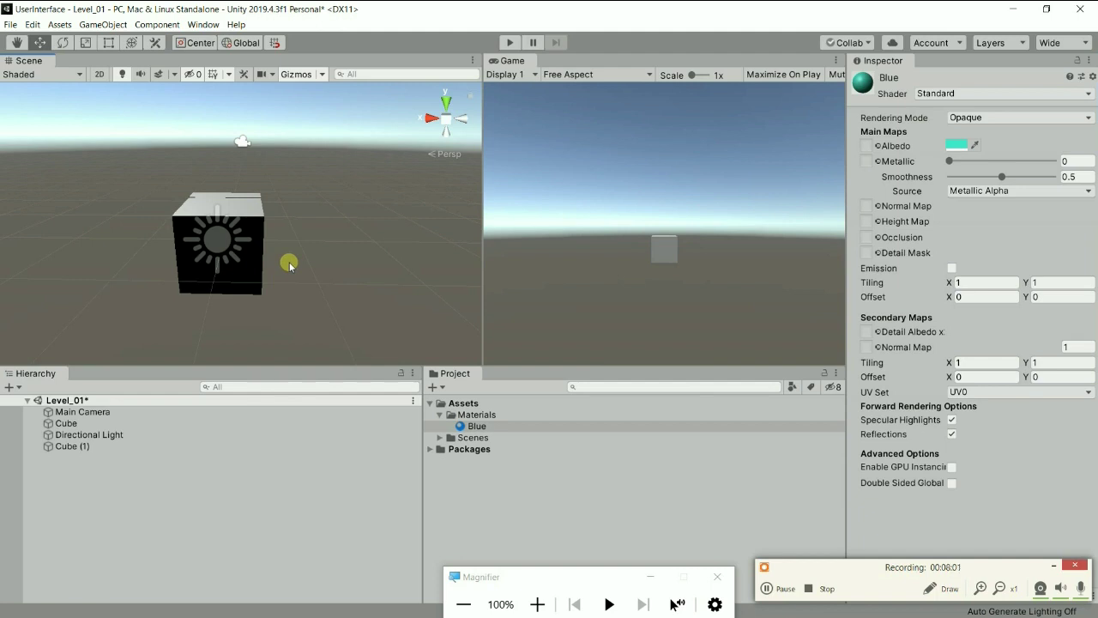
key("alt")
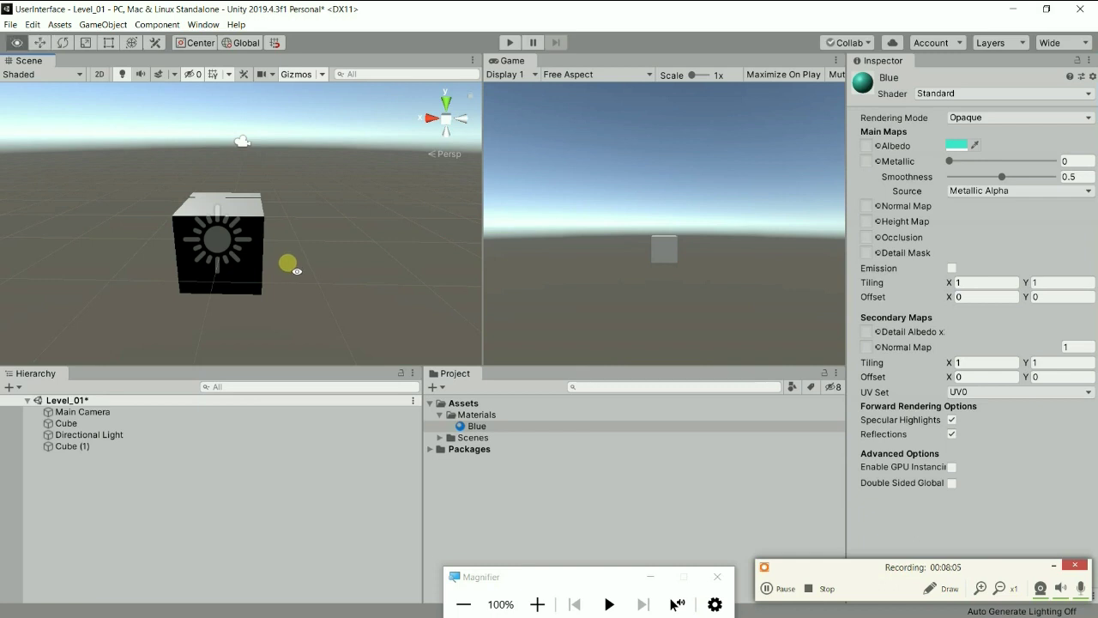
key("w")
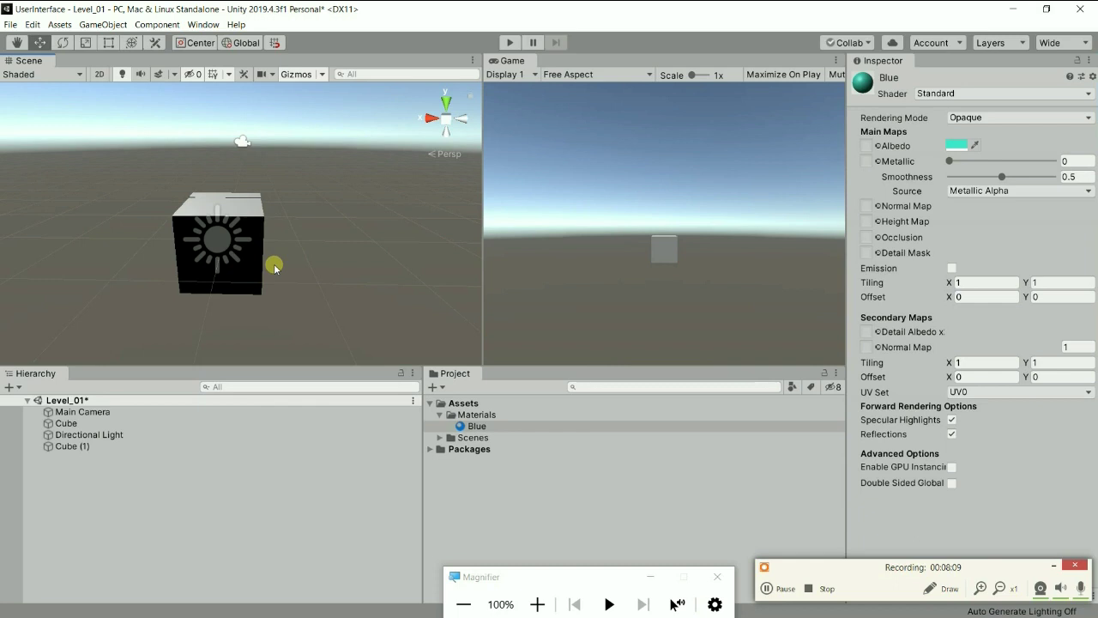
key("alt")
key("alt")
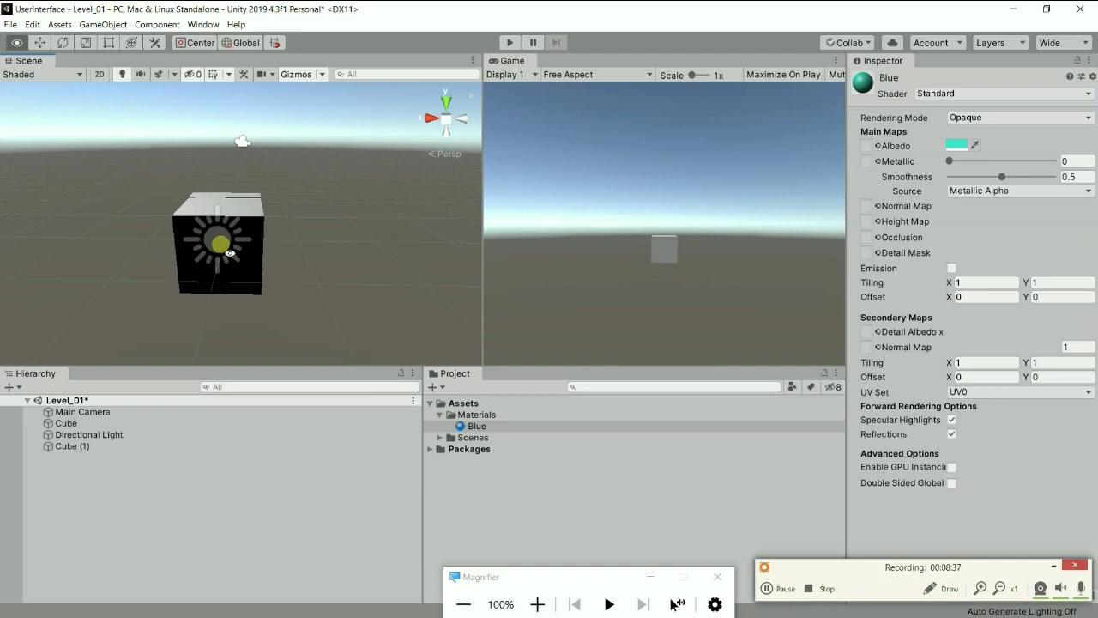
left_click_drag(230, 253, 968, 263, "alt")
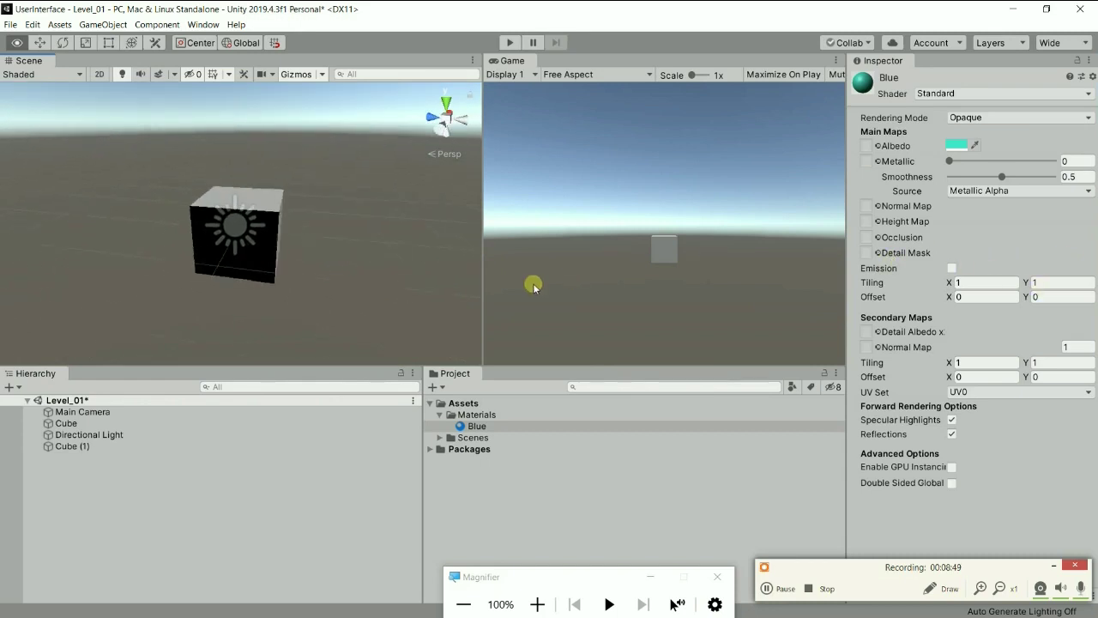
mouse_move(331, 308)
left_mouse_down("alt")
mouse_move(101, 303)
mouse_move(236, 284)
mouse_move(307, 302)
mouse_move(130, 302)
mouse_move(323, 306)
mouse_move(193, 294)
mouse_move(299, 291)
mouse_move(221, 306)
mouse_move(243, 277)
mouse_move(365, 306)
mouse_move(312, 273)
mouse_move(205, 285)
mouse_move(393, 297)
mouse_move(177, 292)
left_mouse_up("alt")
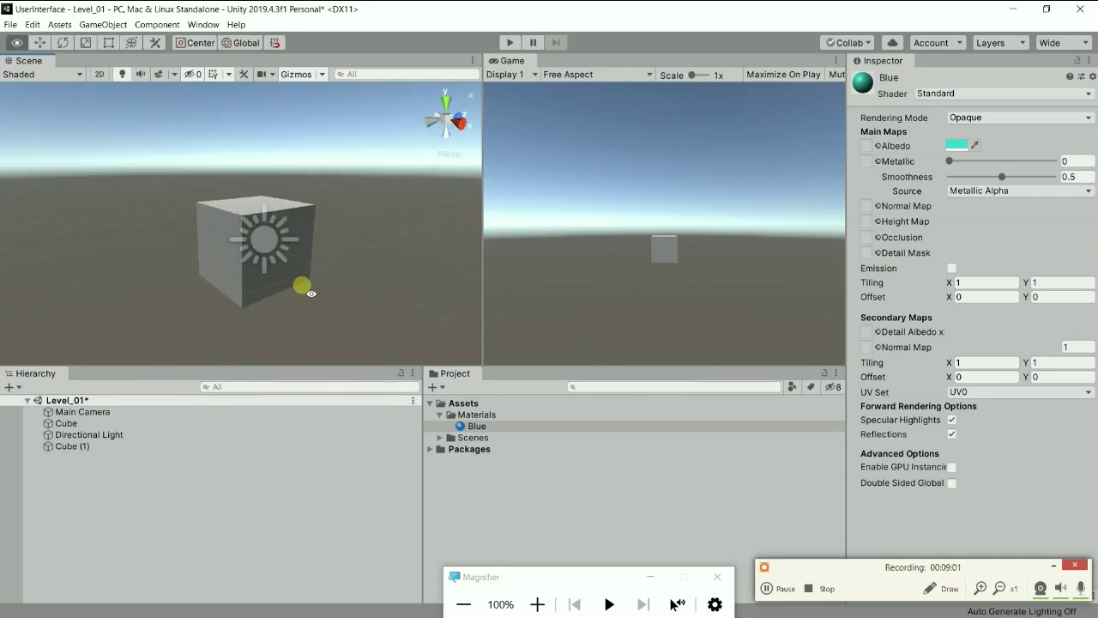
mouse_move(308, 293)
left_mouse_down("alt")
mouse_move(229, 309)
mouse_move(254, 309)
mouse_move(264, 307)
mouse_move(224, 294)
mouse_move(145, 306)
mouse_move(250, 304)
mouse_move(82, 302)
mouse_move(381, 289)
mouse_move(221, 298)
mouse_move(352, 285)
mouse_move(206, 292)
mouse_move(382, 298)
mouse_move(269, 296)
mouse_move(349, 296)
mouse_move(275, 257)
mouse_move(341, 262)
mouse_move(239, 273)
mouse_move(247, 278)
left_mouse_up("alt")
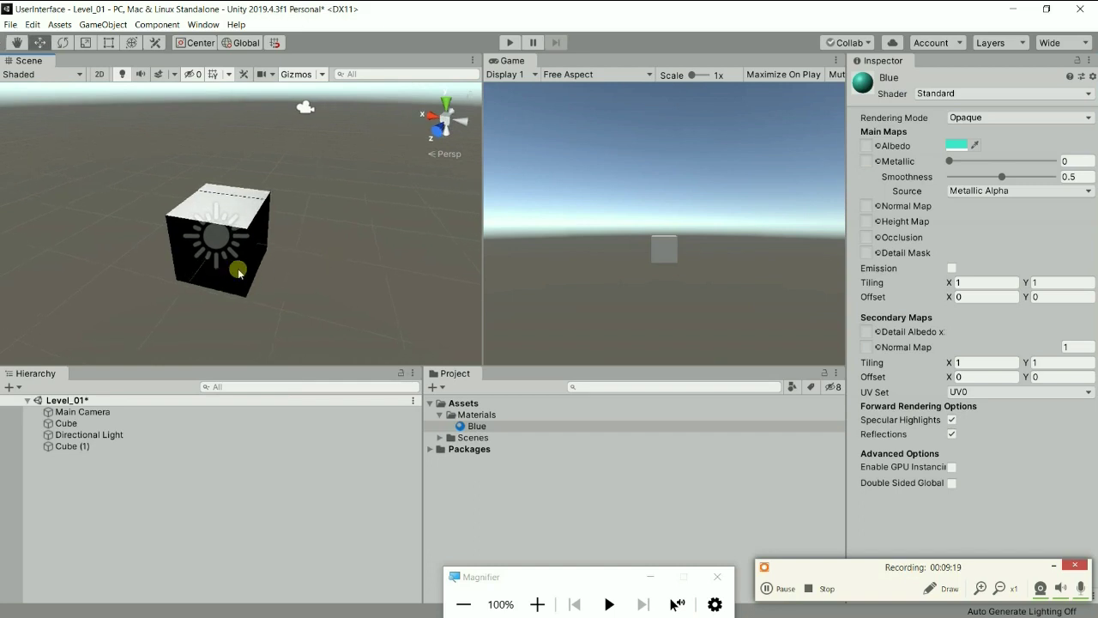
- Undo the last edit of the Blue material and check the cubes from several sides
key("ctrl+z")
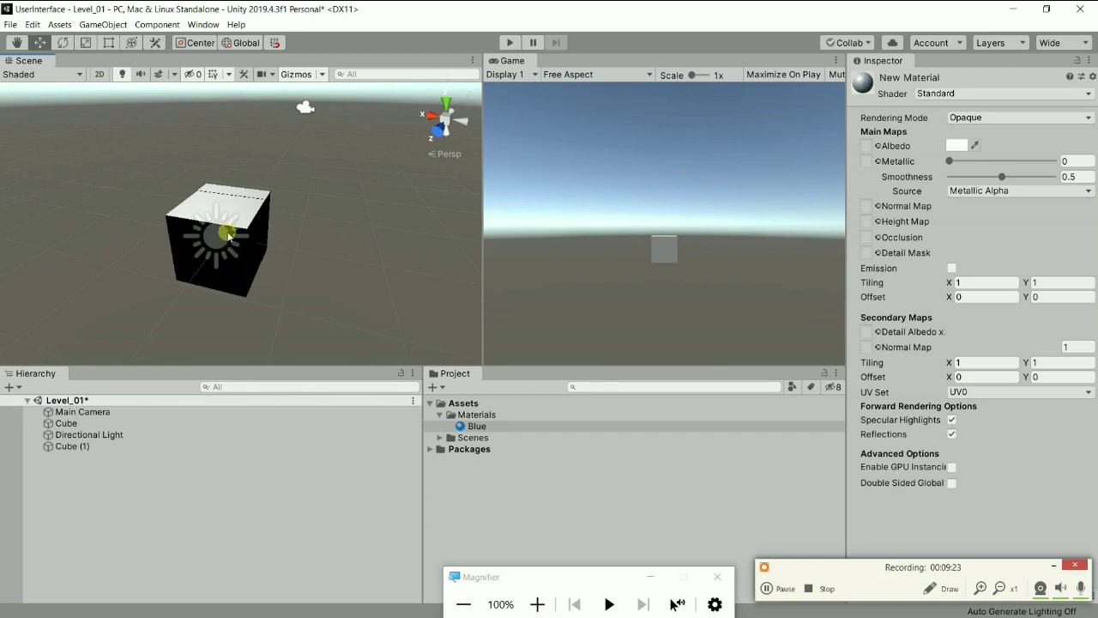
left_click_drag(297, 257, 380, 282, "alt")
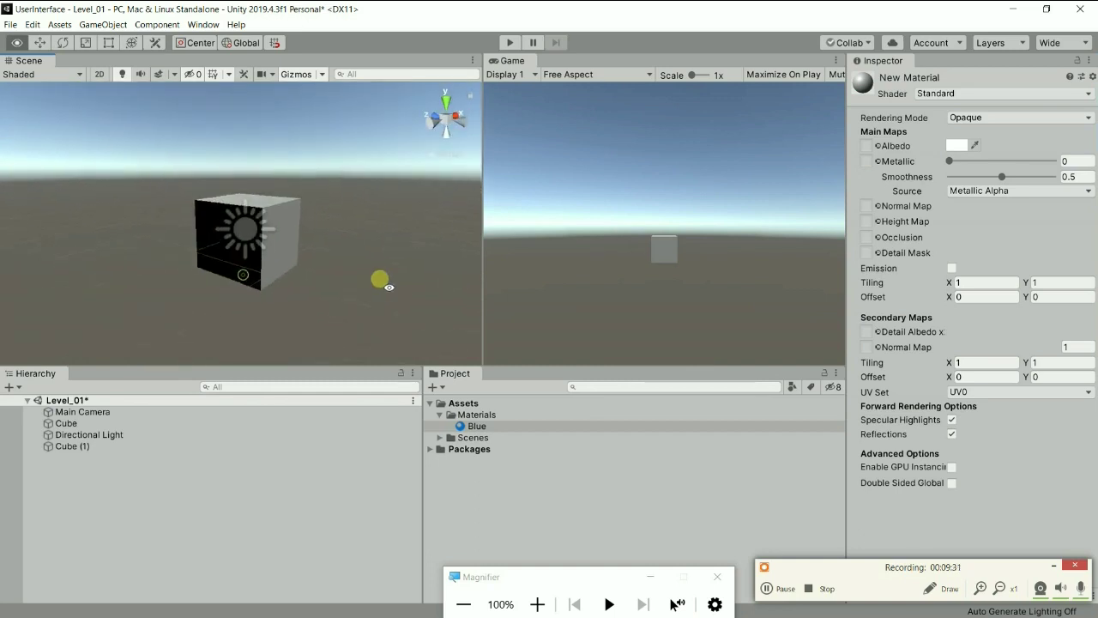
left_click_drag(225, 274, 270, 299, "alt")
key("alt")
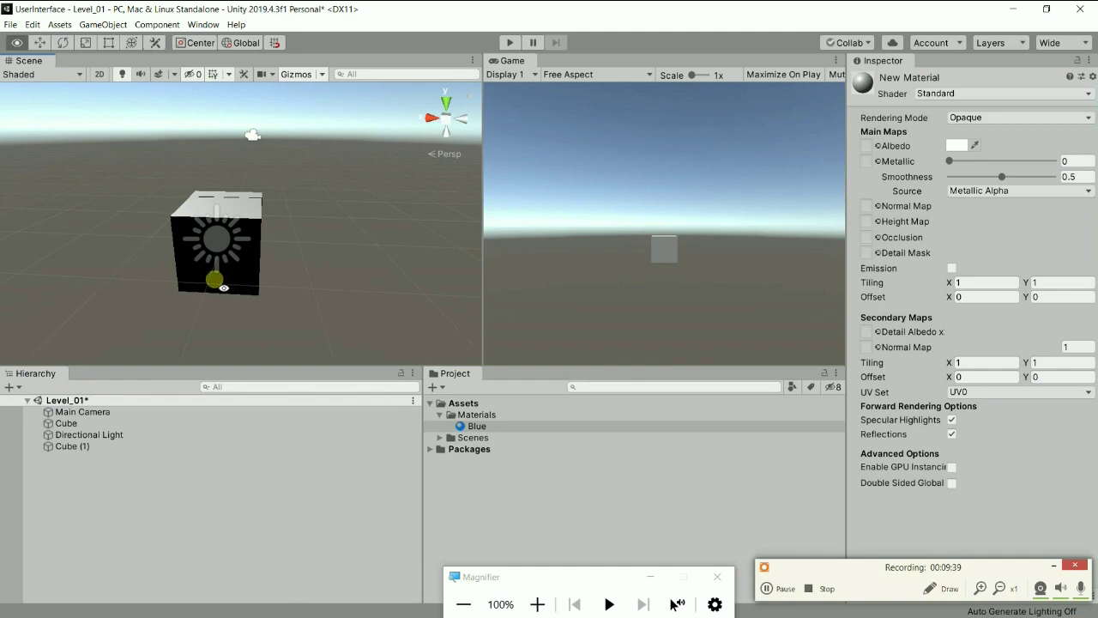
- Orbit the Scene view around the cubes from their dark rear side back to the front
left_click_drag(224, 288, 303, 291, "alt")
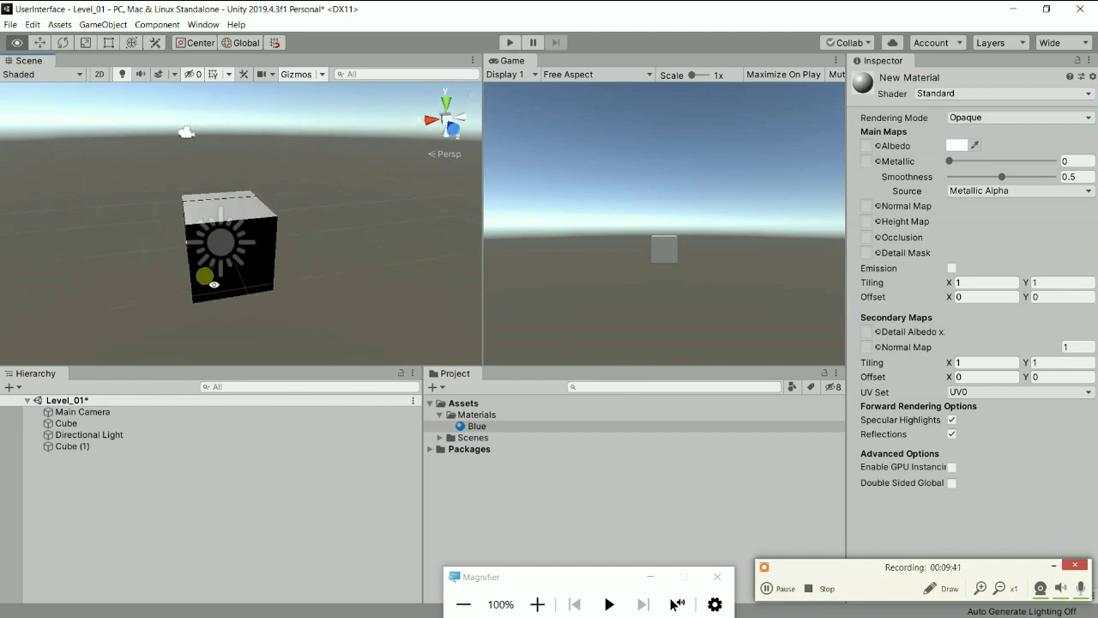
left_click_drag(214, 284, 386, 284, "alt")
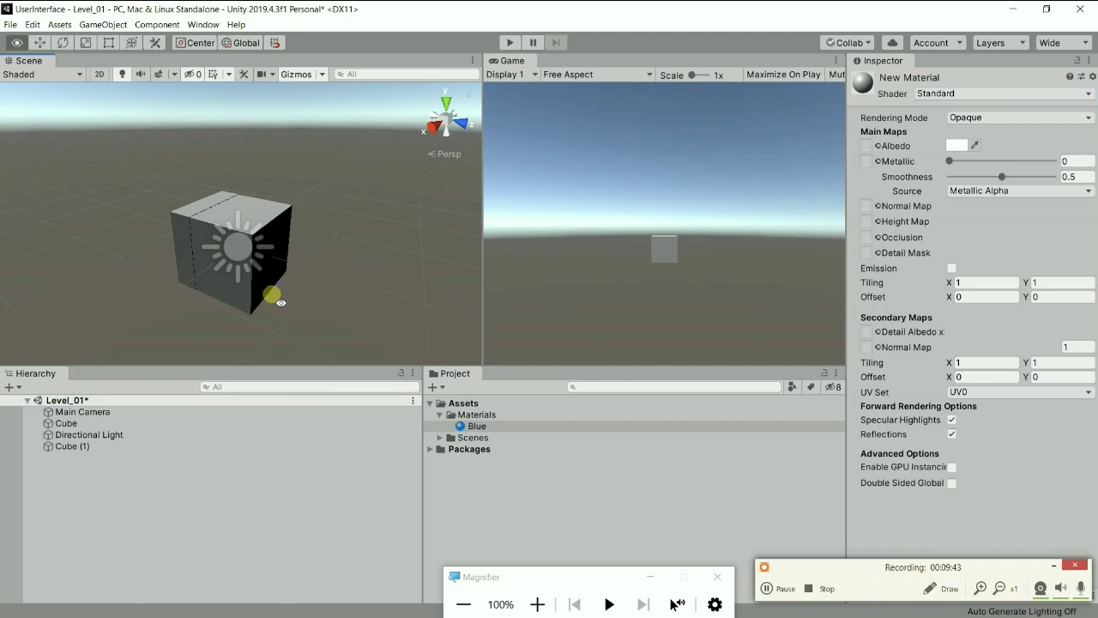
left_click_drag(242, 297, 429, 291, "alt")
left_click_drag(233, 297, 190, 290, "alt")
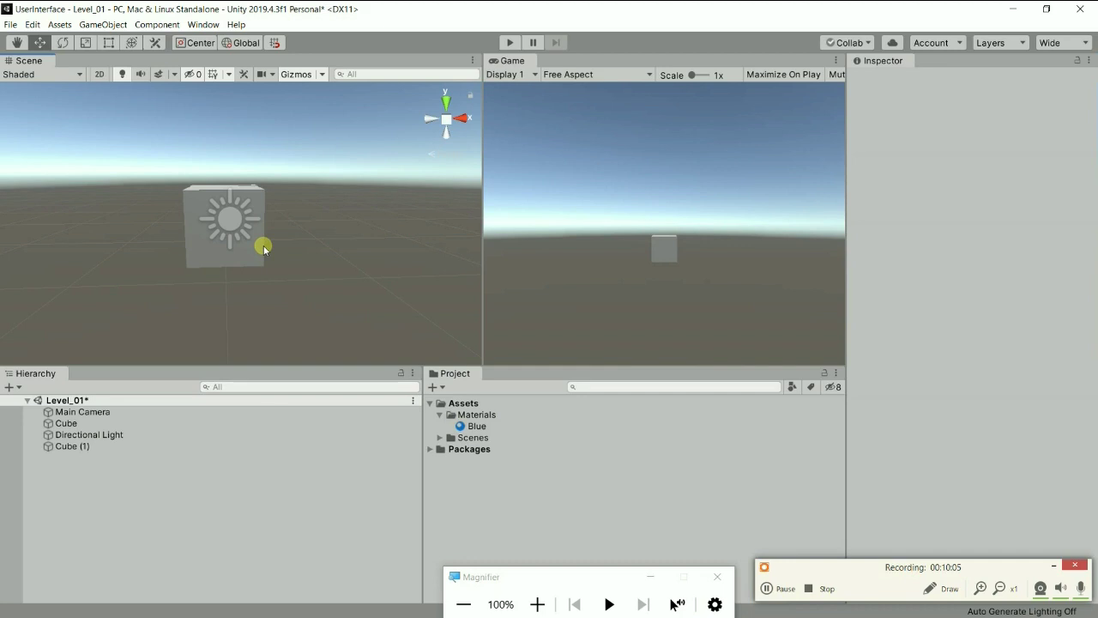
- Zoom the Scene view in and out on the front of the cubes, from a distant view to an extreme close-up
scroll(264, 249, "down", 2)
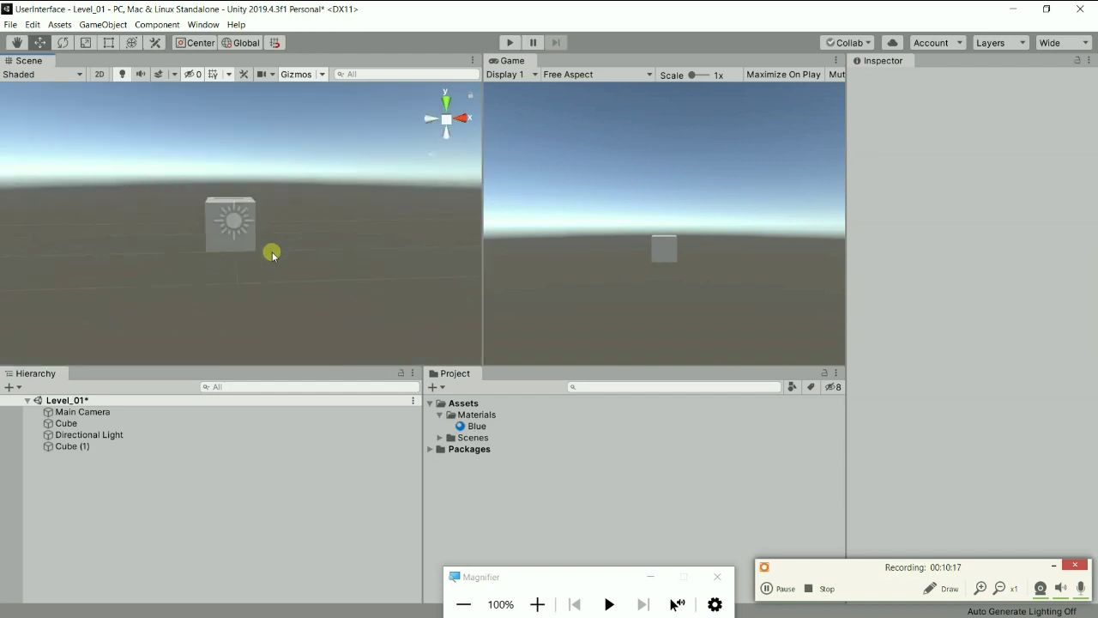
scroll(272, 254, "up", 3)
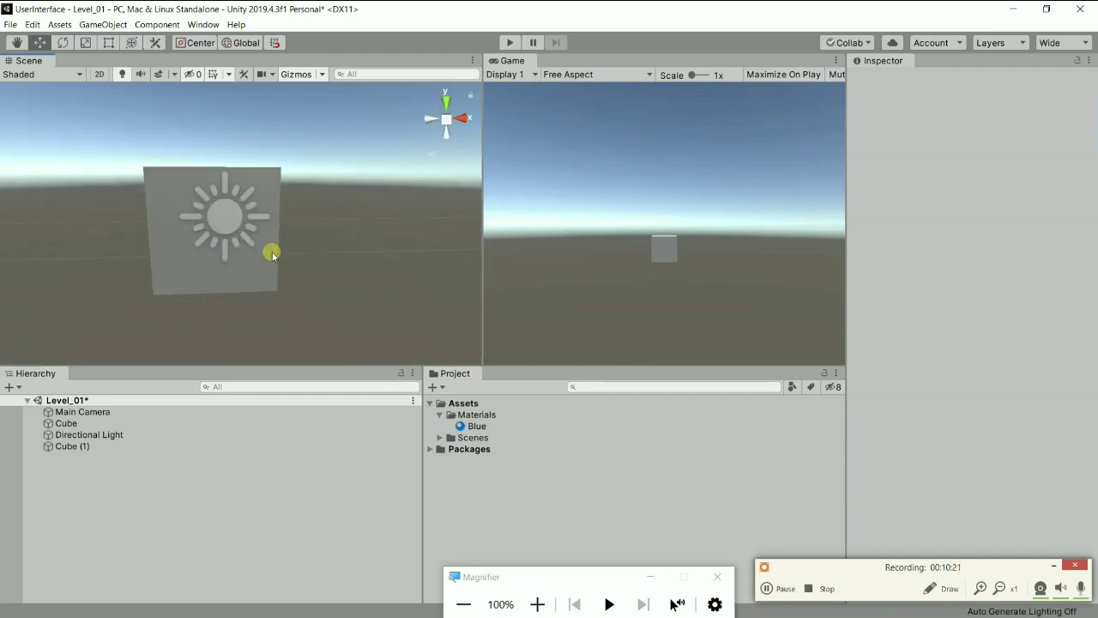
scroll(272, 254, "up", 3)
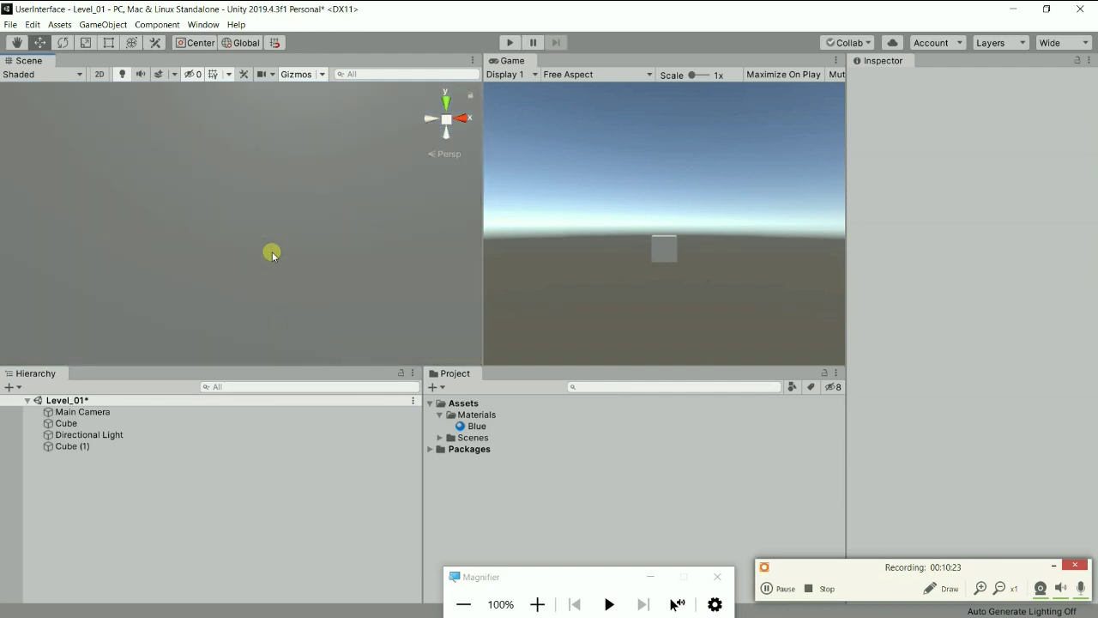
scroll(272, 254, "down", 8)
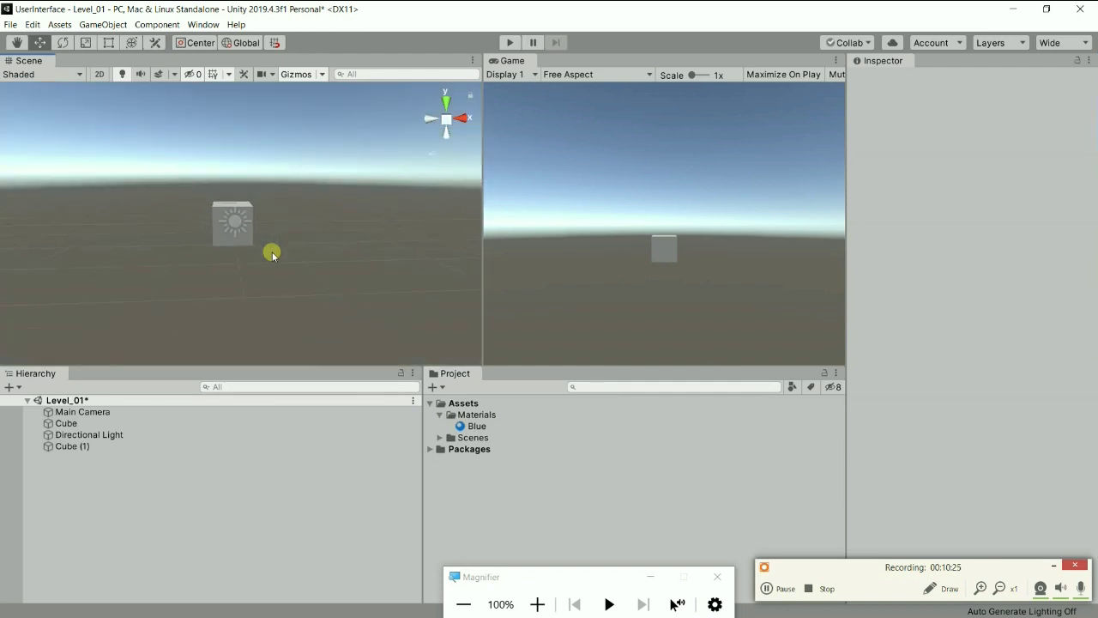
scroll(272, 254, "up", 2)
scroll(272, 254, "down", 2)
scroll(272, 254, "up", 4)
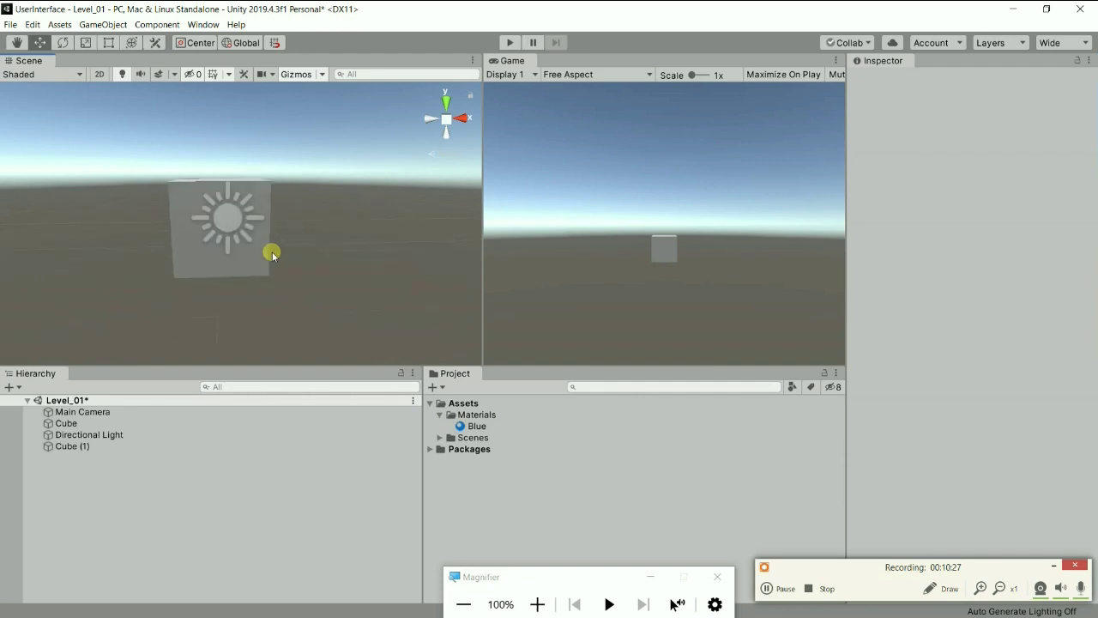
scroll(272, 254, "down", 3)
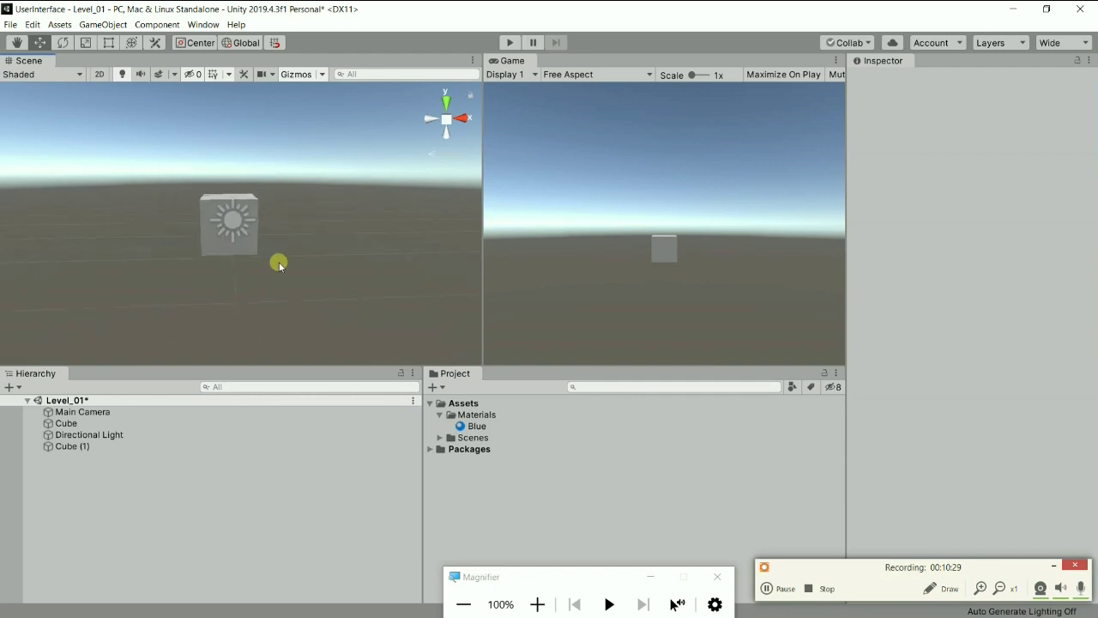
- Orbit around the cubes and zoom in and out, ending on a slightly raised front view
left_click_drag(247, 273, 431, 284, "alt")
left_click_drag(86, 252, 197, 278, "alt")
scroll(343, 277, "up", 5)
scroll(344, 278, "down", 4)
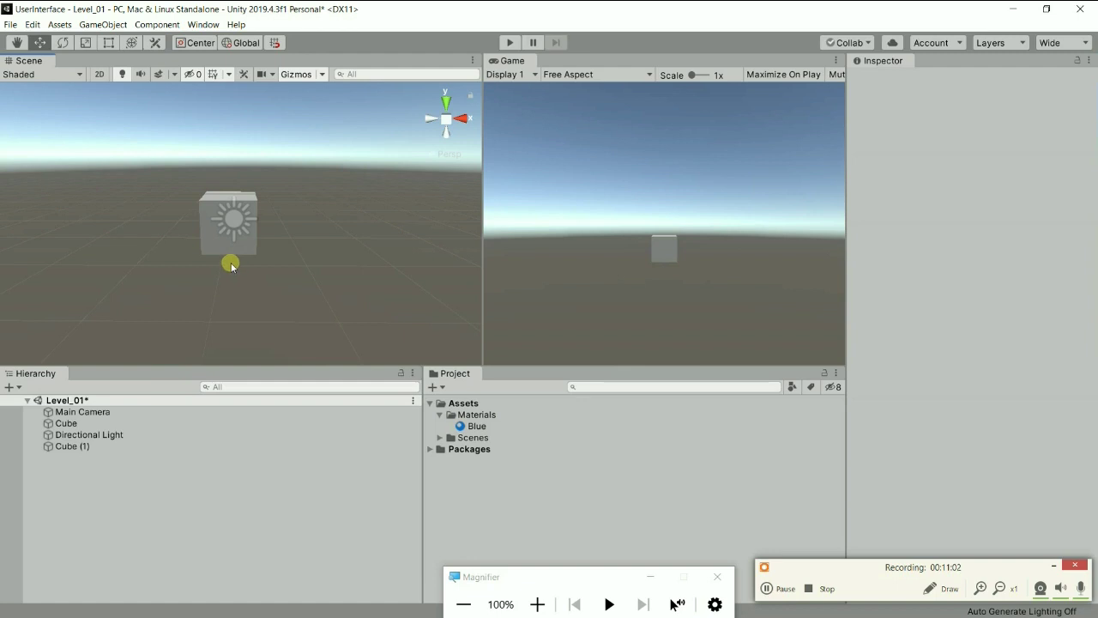
- Combine panning, orbiting and zooming in the Scene view to inspect the cubes from a higher angle
middle_click_drag(231, 266, 256, 276)
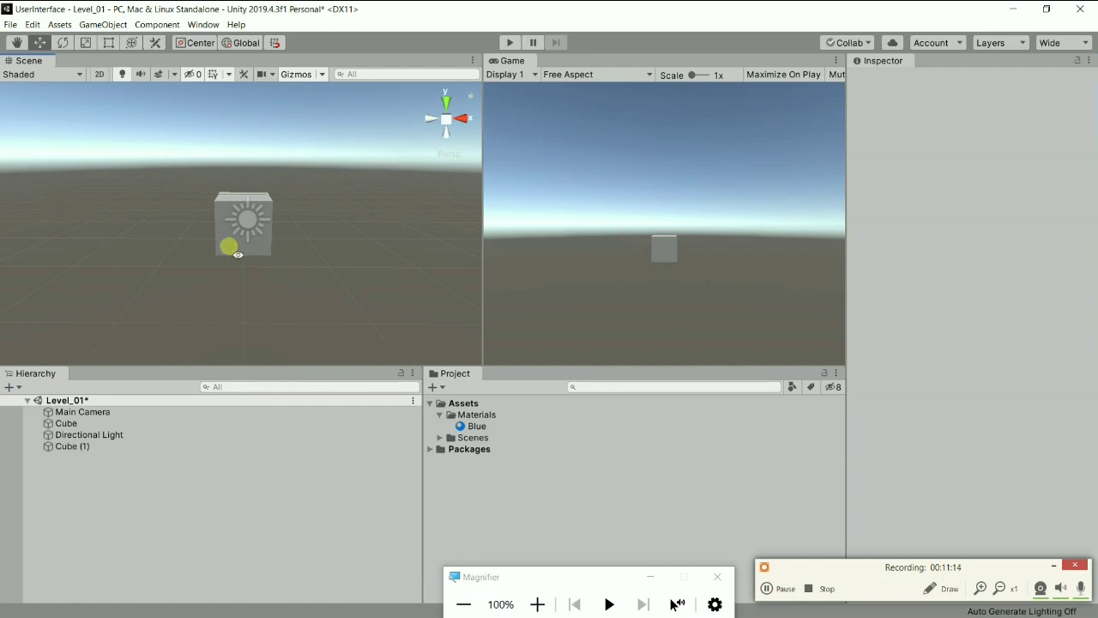
key("alt")
left_click_drag(198, 251, 277, 268, "alt")
scroll(272, 267, "up", 10)
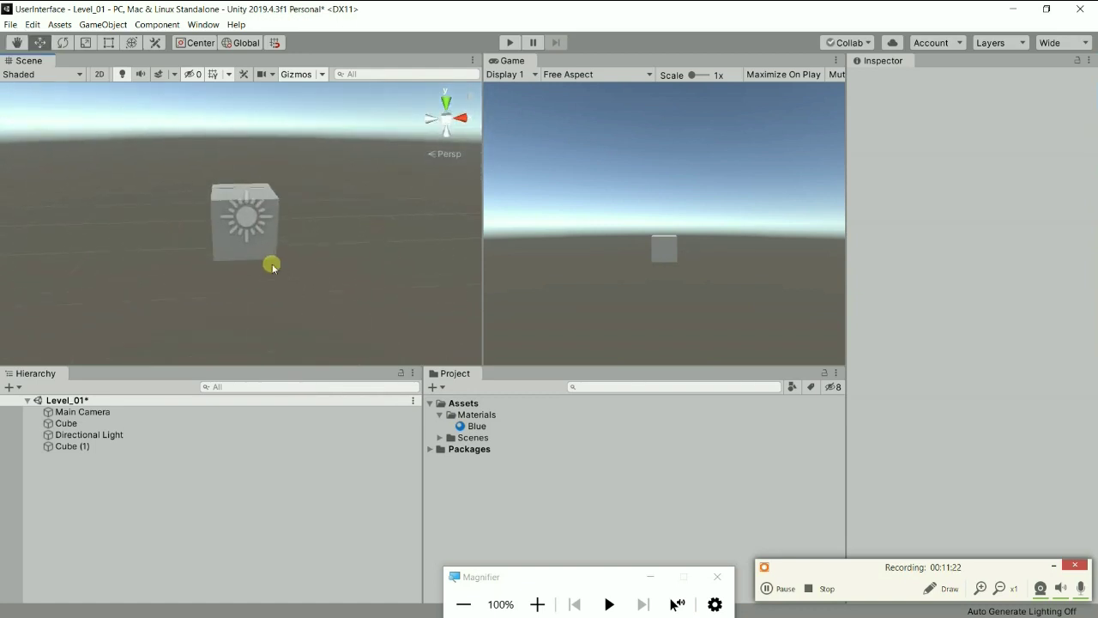
scroll(272, 268, "down", 11)
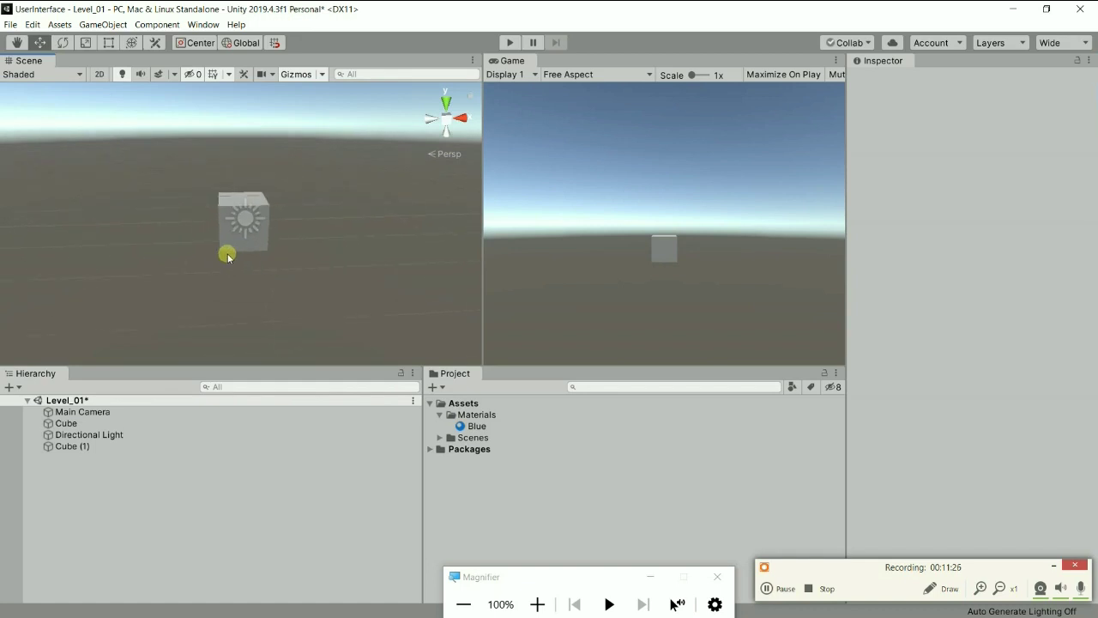
left_click_drag(223, 253, 366, 250, "alt")
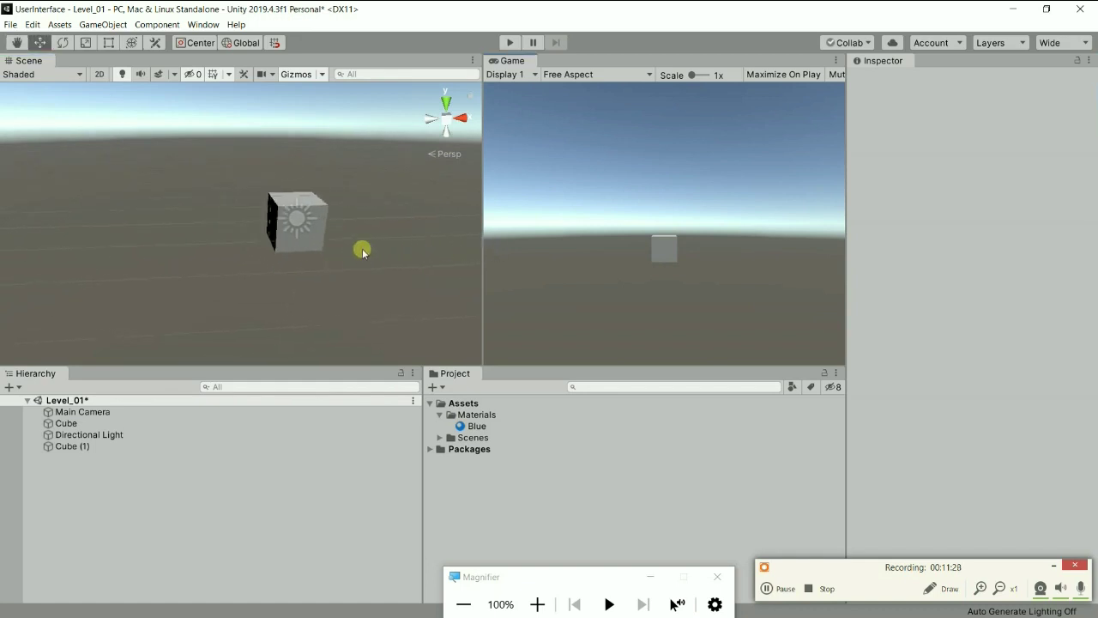
- Pan the cubes out of the Scene view, then select the object Cube and frame it with space around it
middle_click_drag(344, 248, 407, 292)
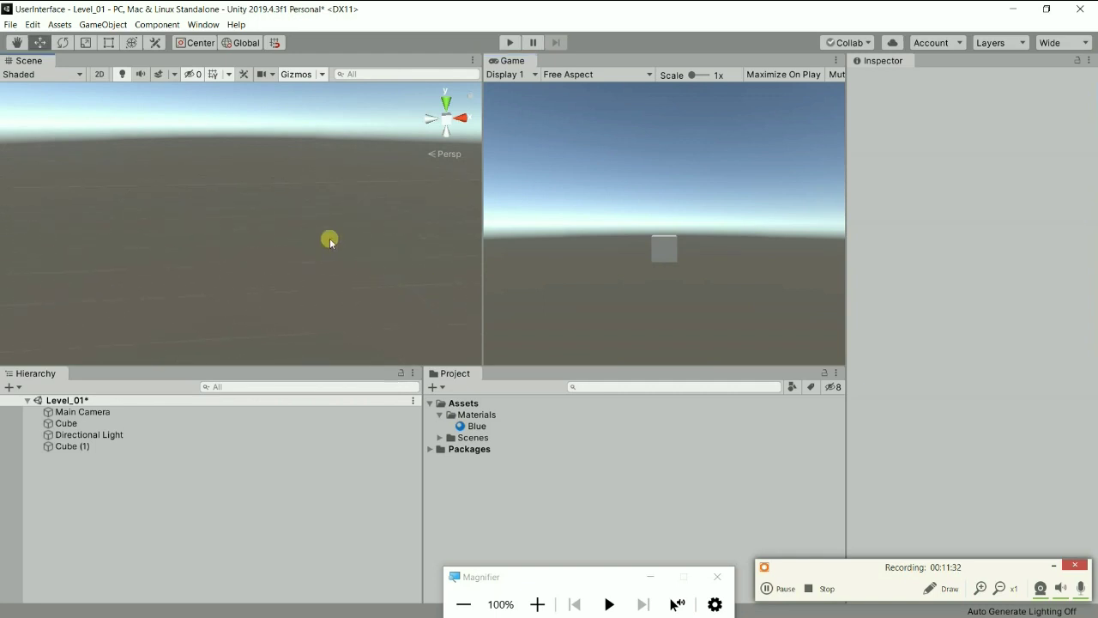
double_click(67, 424)
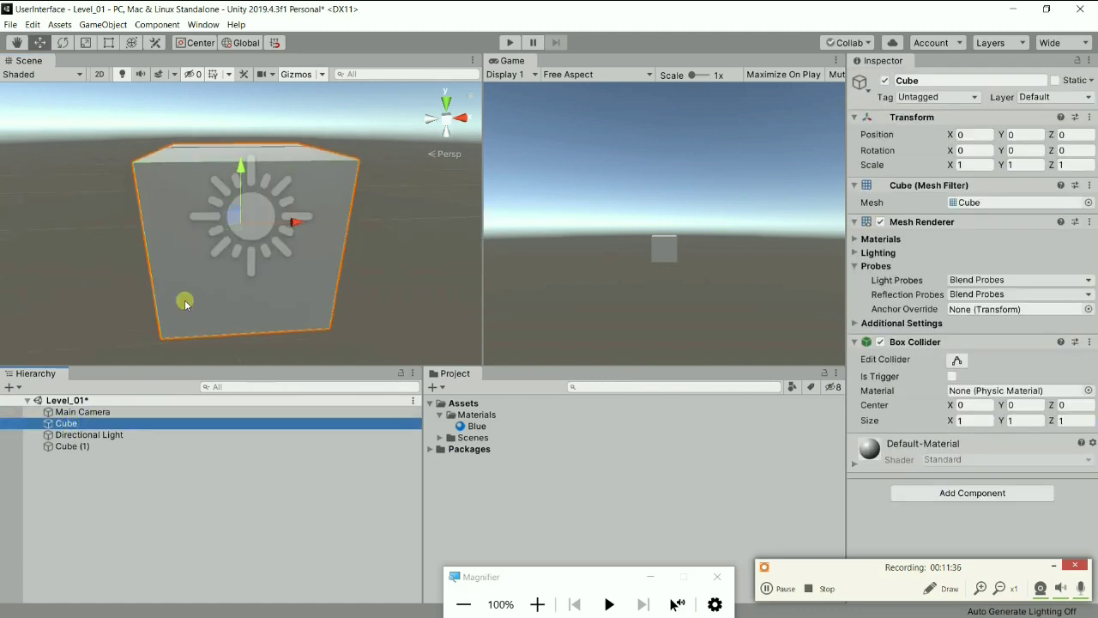
scroll(186, 304, "down", 3)
scroll(185, 302, "down", 2)
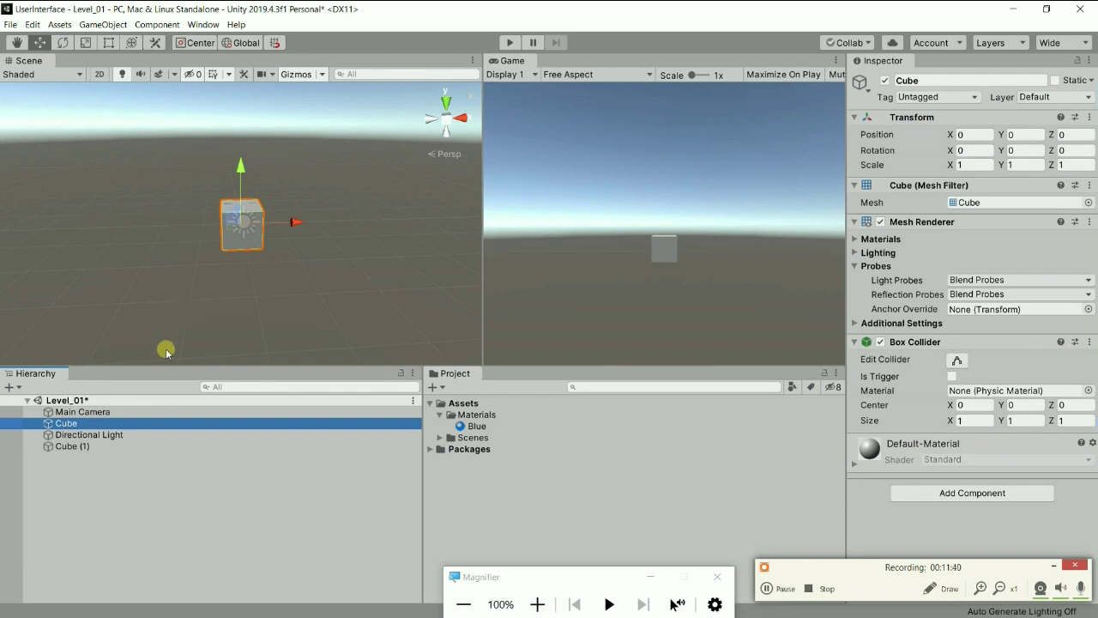
- Pan far away from Cube in several directions and frame the object in the Scene view again
middle_click_drag(251, 268, 164, 274)
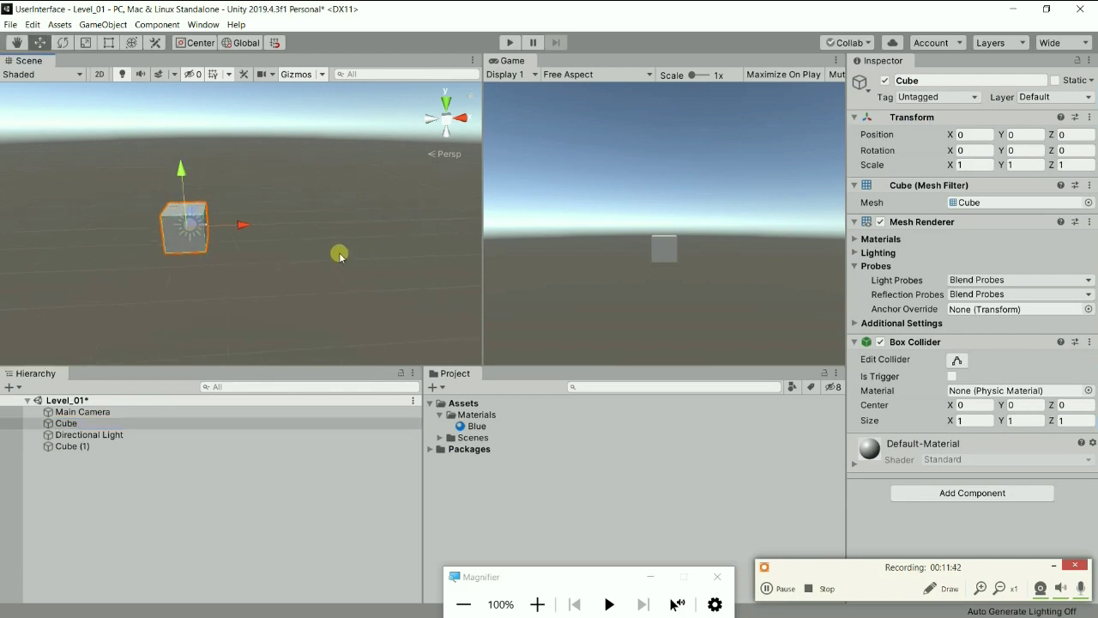
middle_click_drag(317, 306, 5, 513)
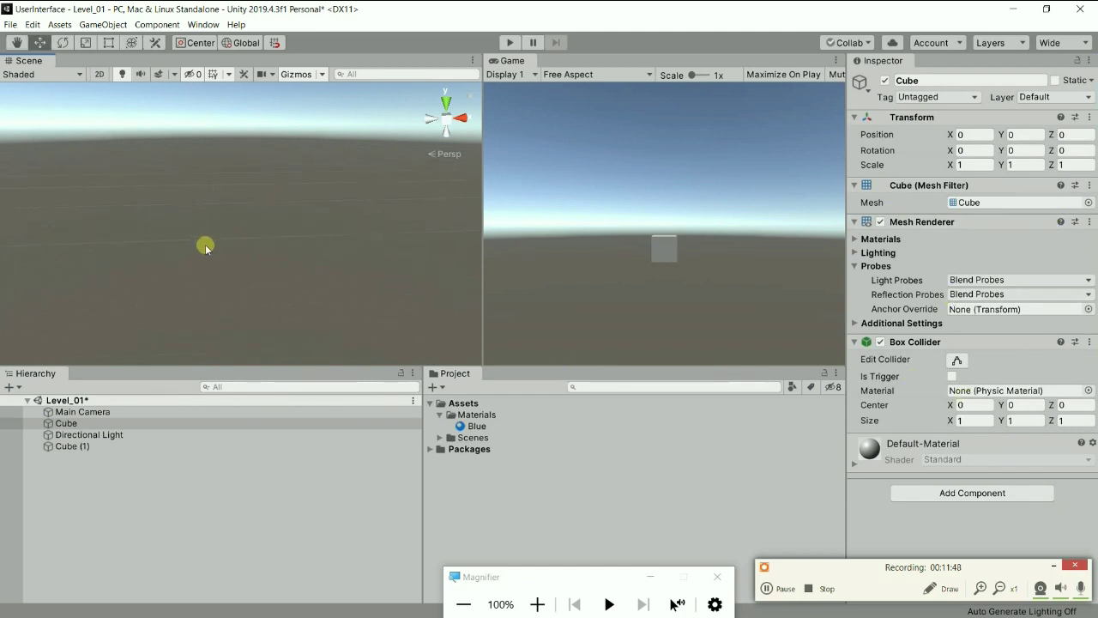
middle_click_drag(152, 245, 406, 246)
middle_click_drag(183, 257, 161, 269)
double_click(66, 424)
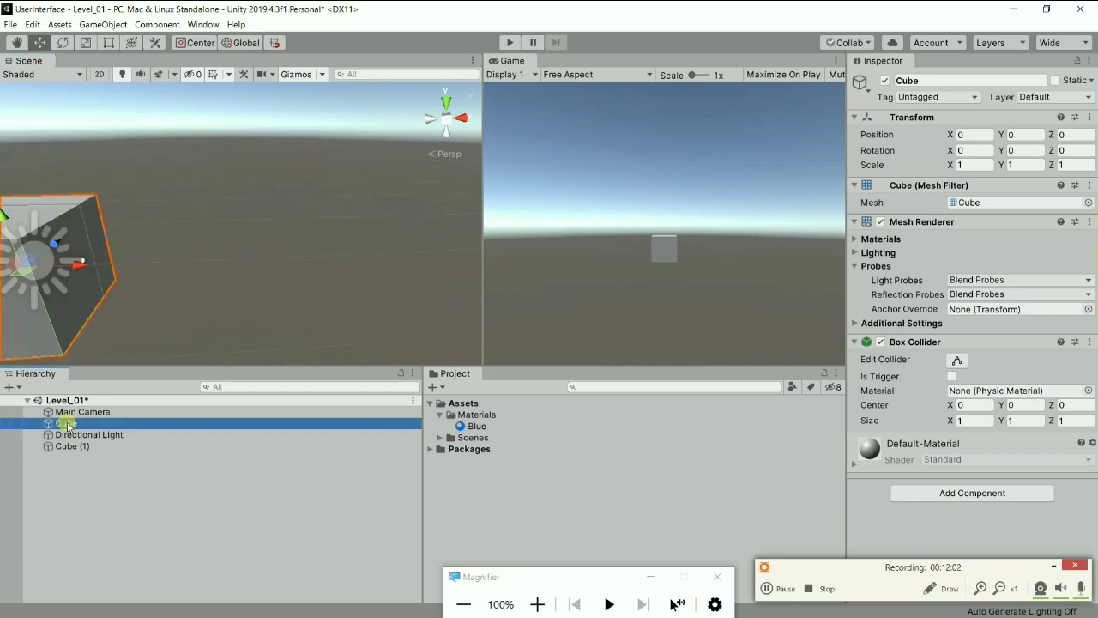
- Zoom in and out on the framed Cube, finishing at a medium distance, and close Magnifier
scroll(266, 243, "up", 5)
scroll(266, 243, "down", 4)
scroll(266, 243, "up", 1)
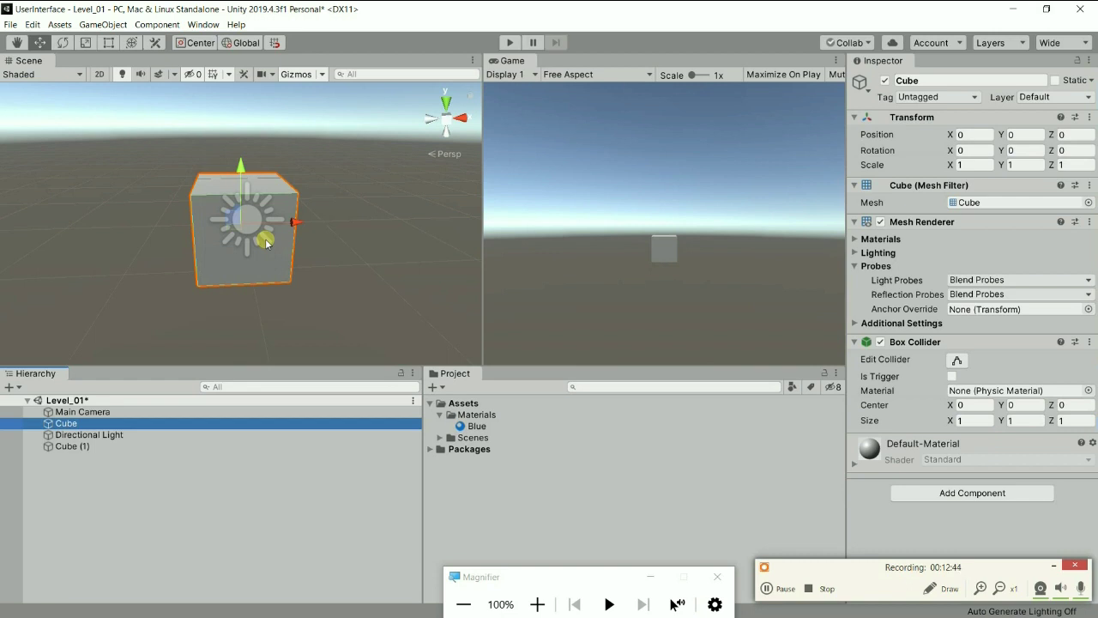
key("super+Escape")
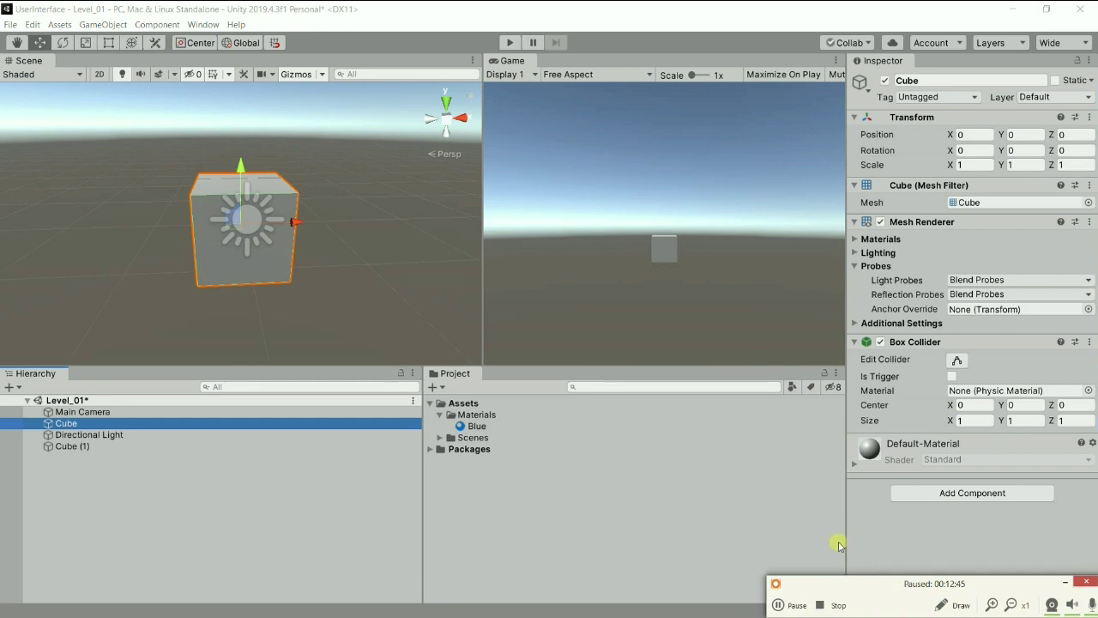